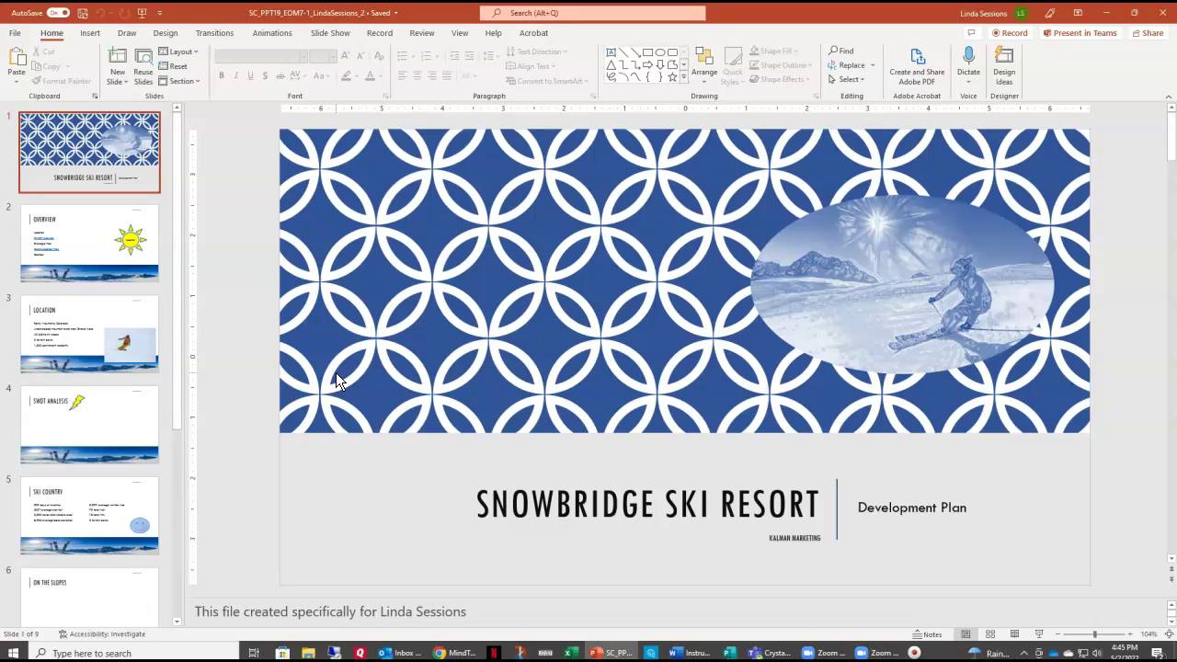
Step: Reset the title slide's washed-out skier photo with Reset Picture & Size, then go to the Overview slide
click(853, 278)
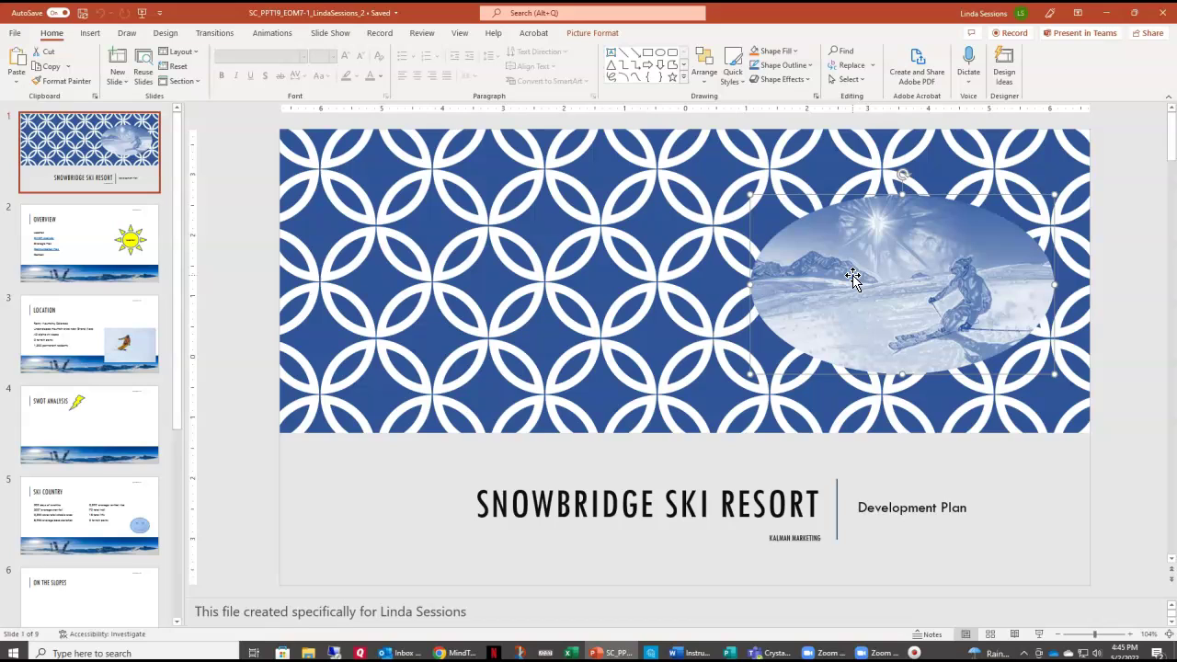
click(592, 33)
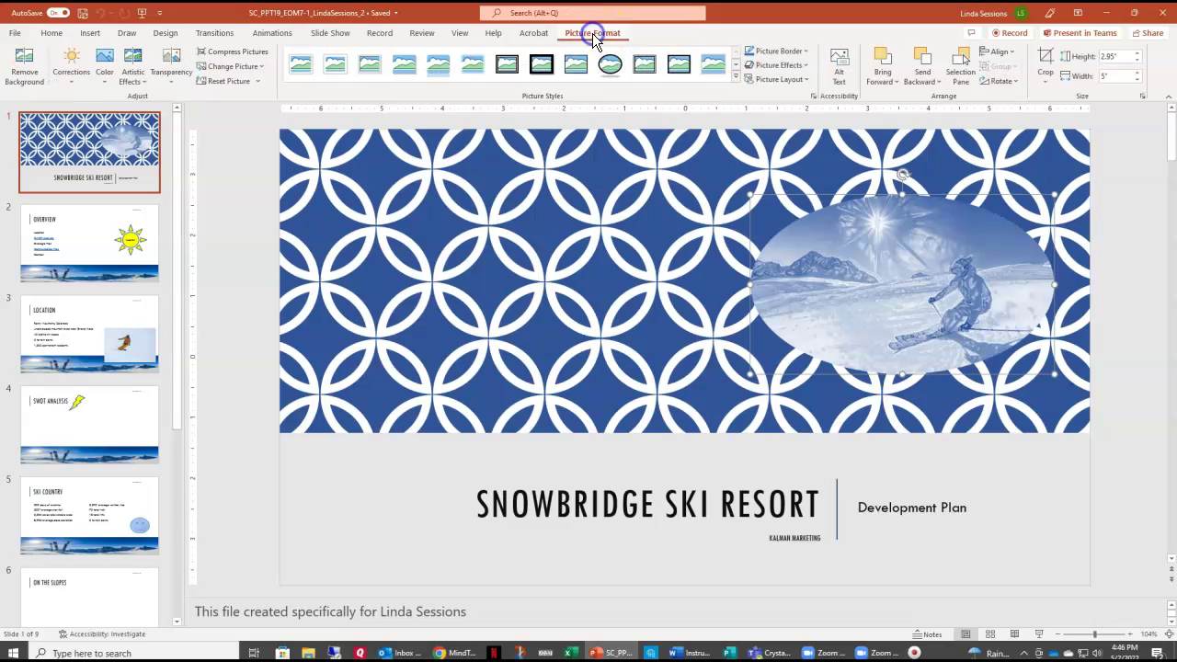
click(256, 82)
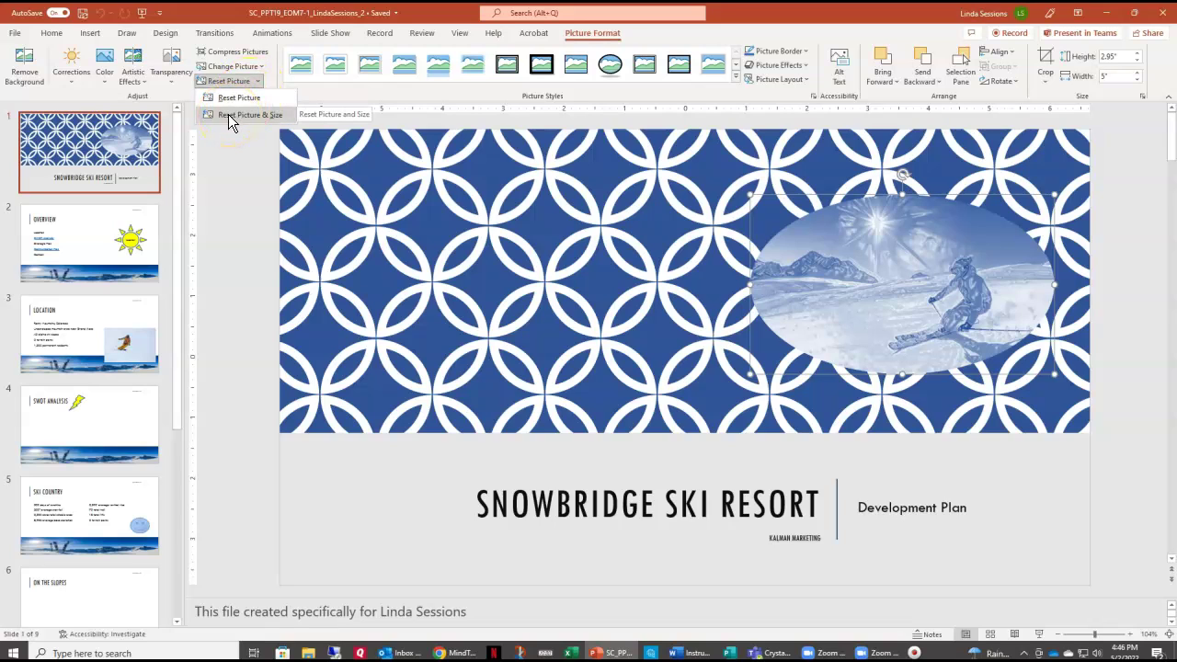
click(228, 114)
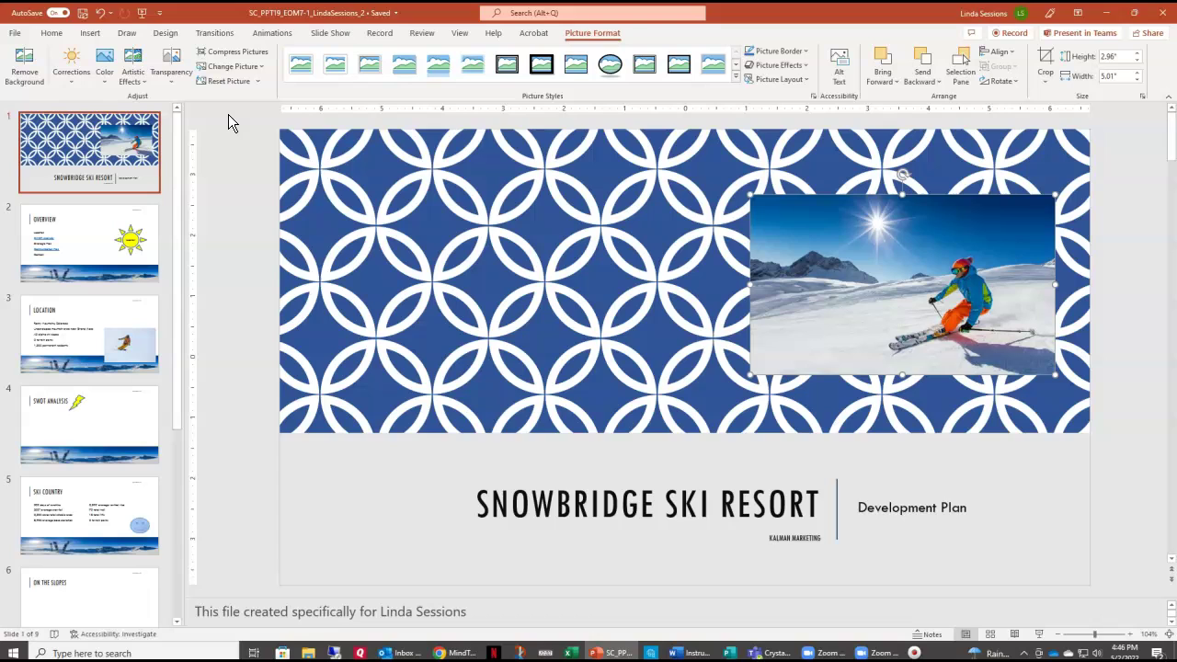
click(70, 235)
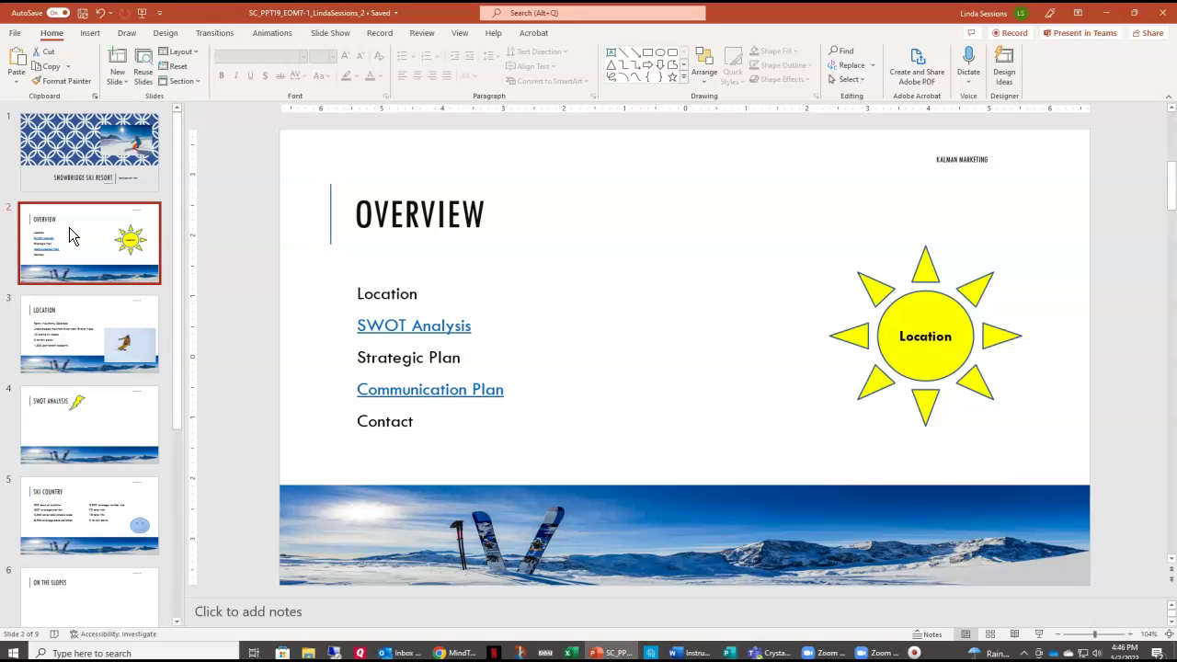
Step: Hyperlink the word 'Contact' to slide 9, Contact, as a place in this document
click(360, 421)
drag(361, 421, 411, 423)
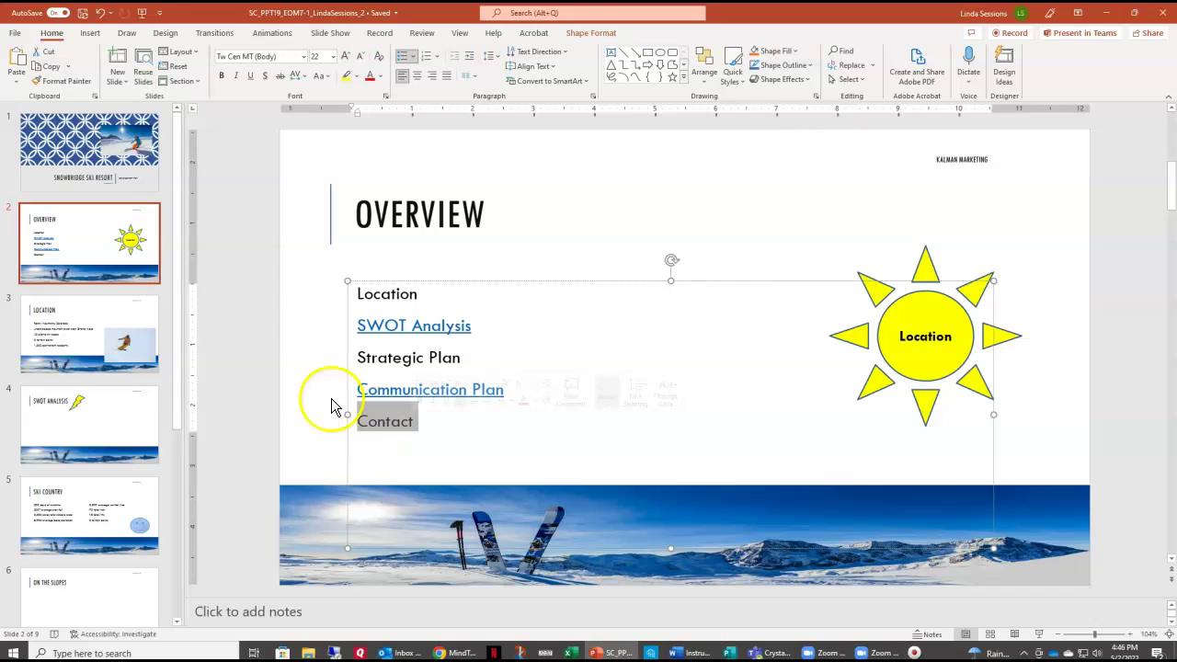
click(90, 32)
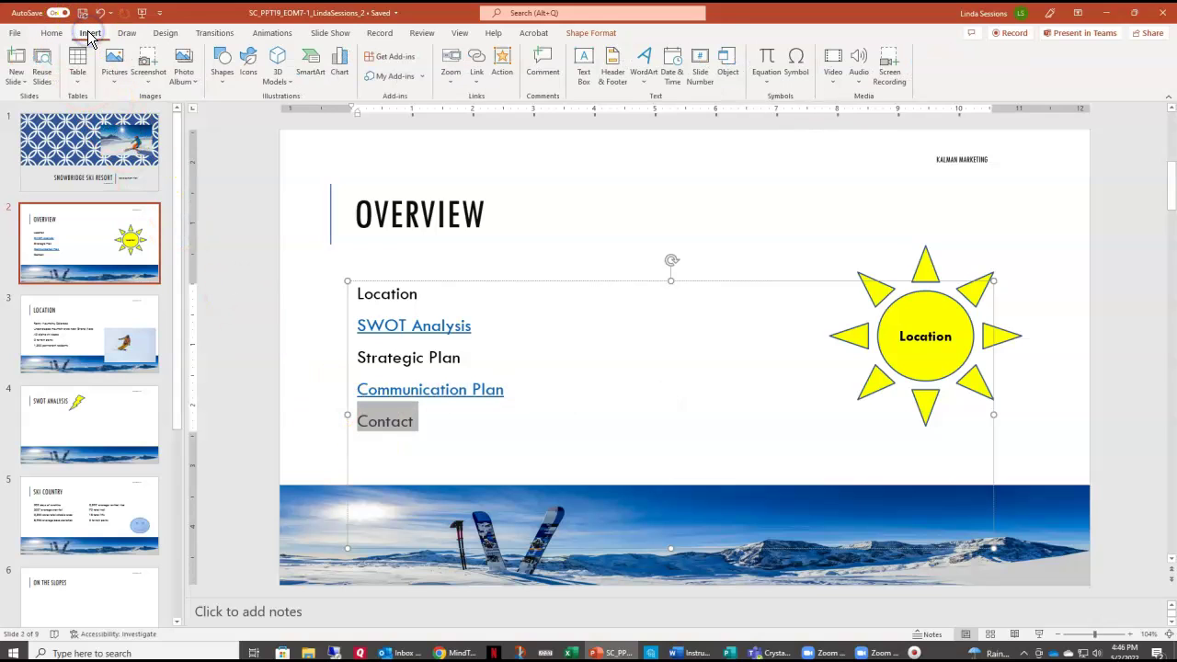
click(475, 77)
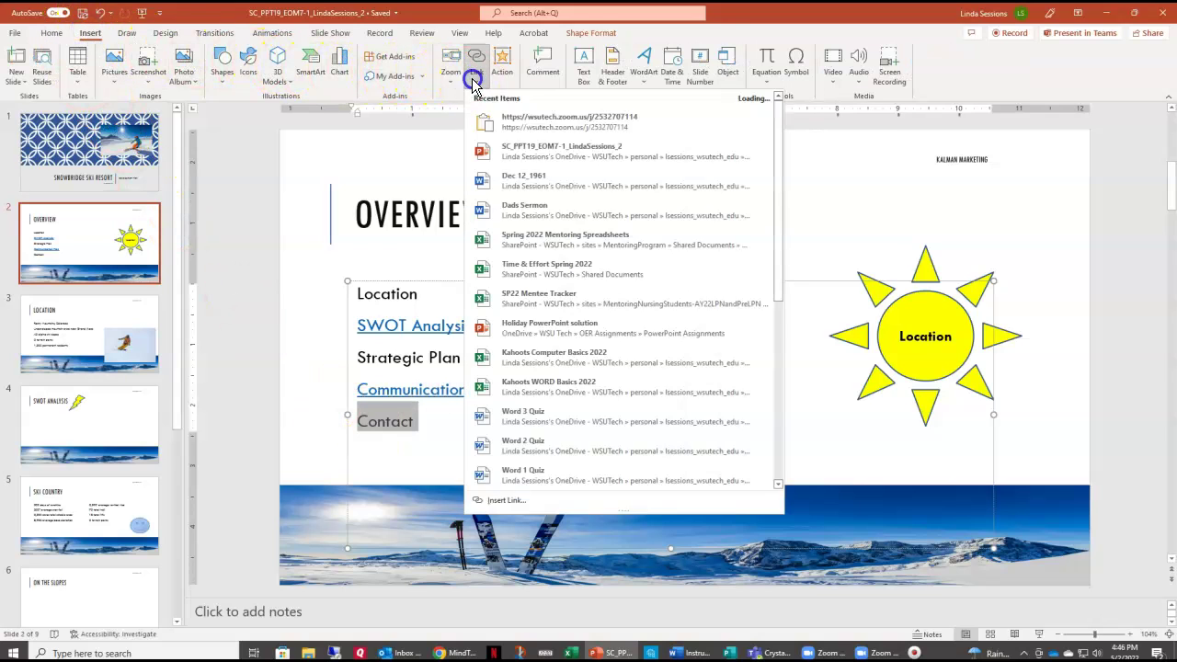
click(494, 505)
click(493, 501)
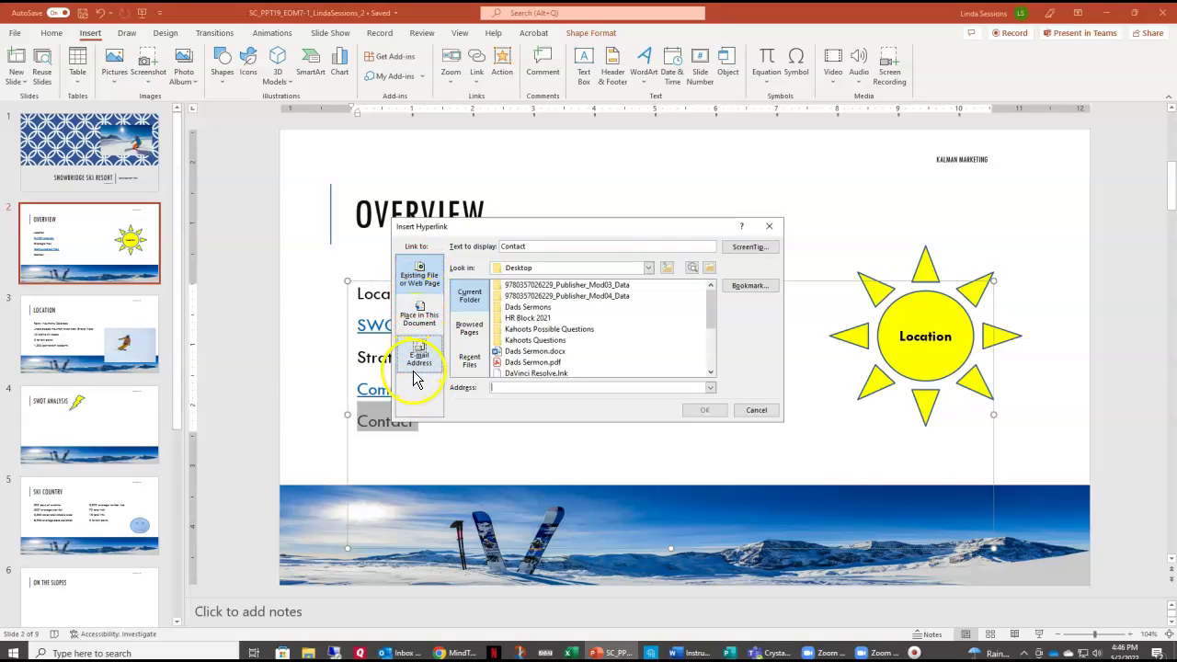
click(419, 312)
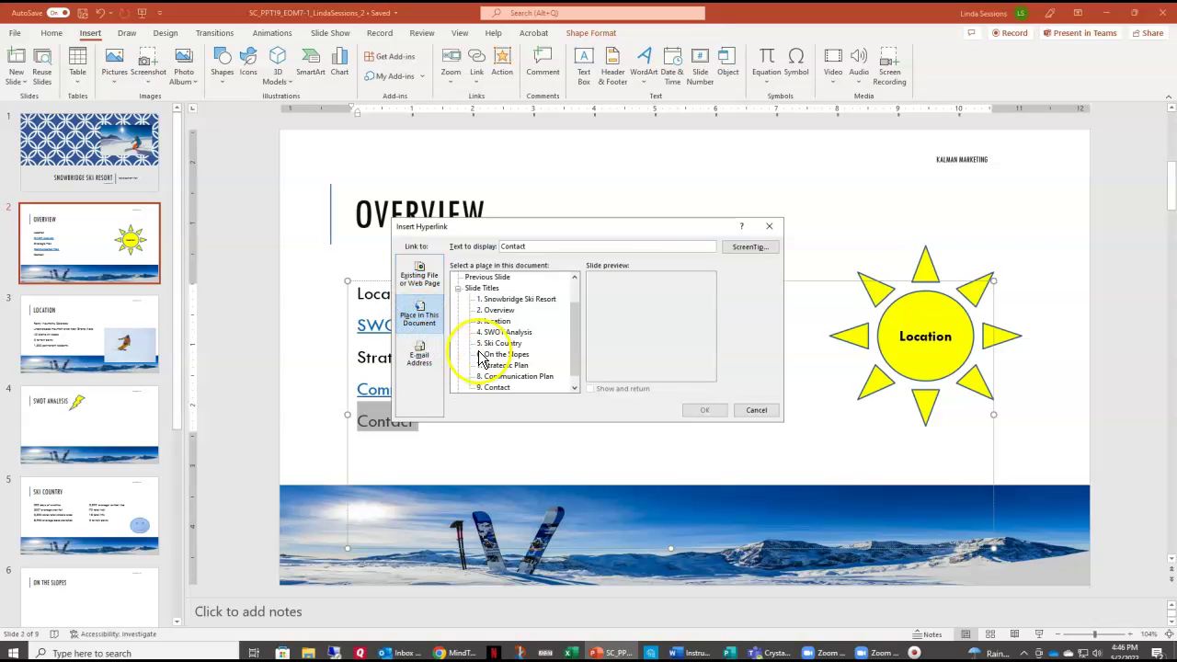
scroll(578, 318, down, 1)
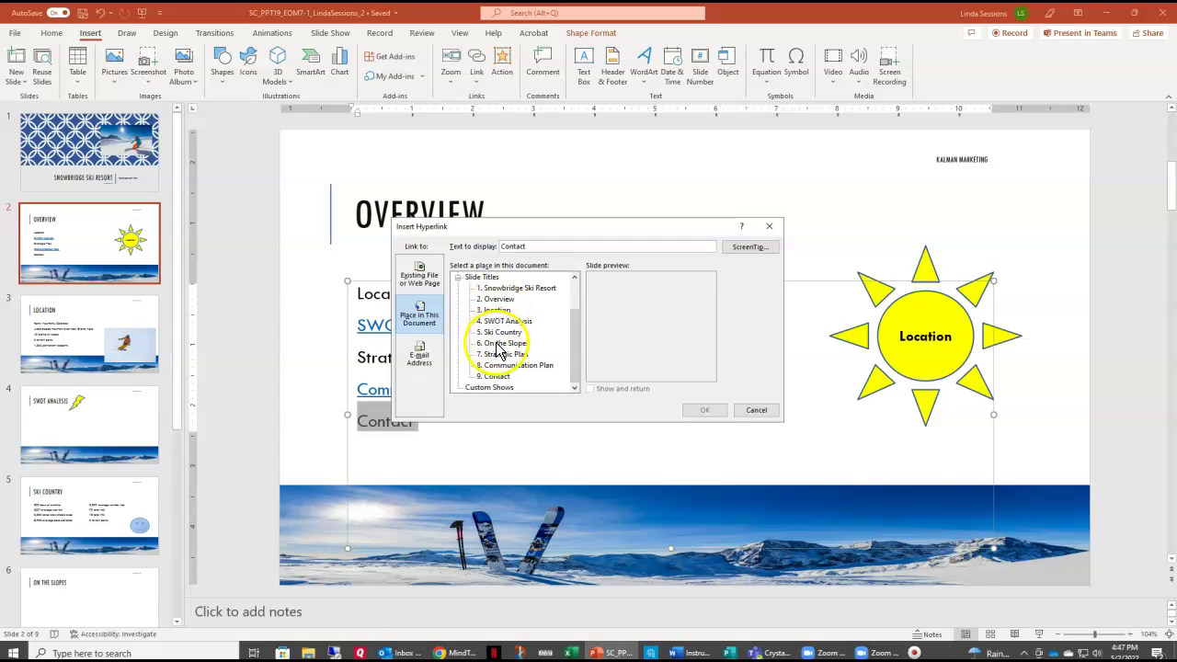
click(502, 376)
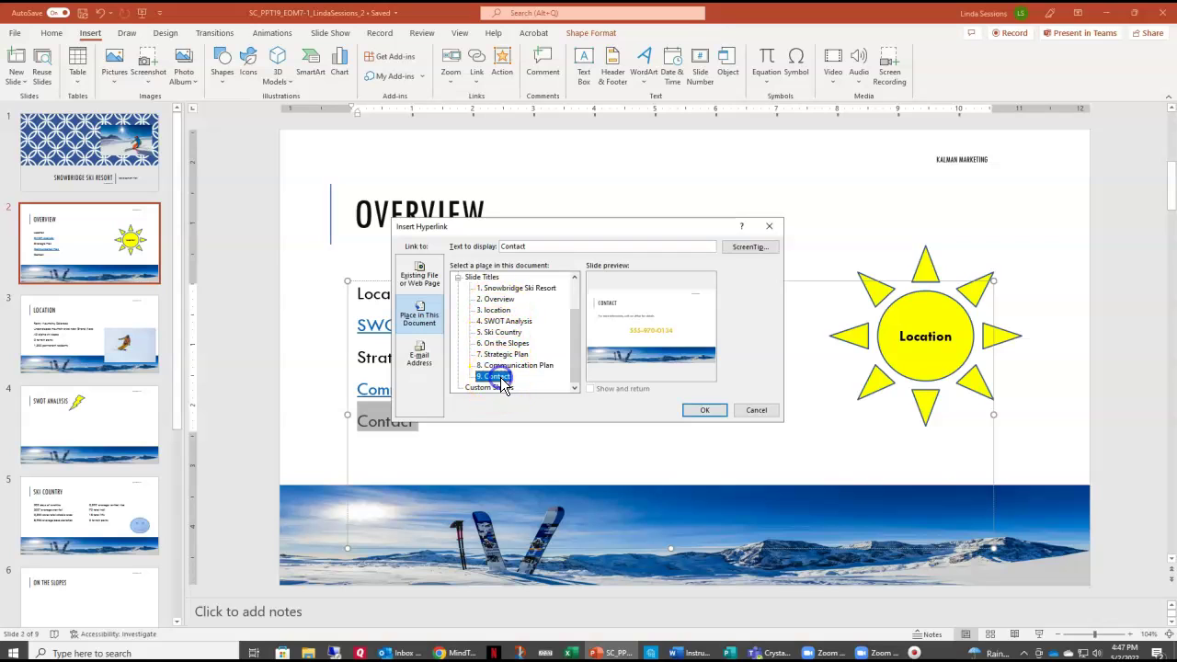
click(702, 411)
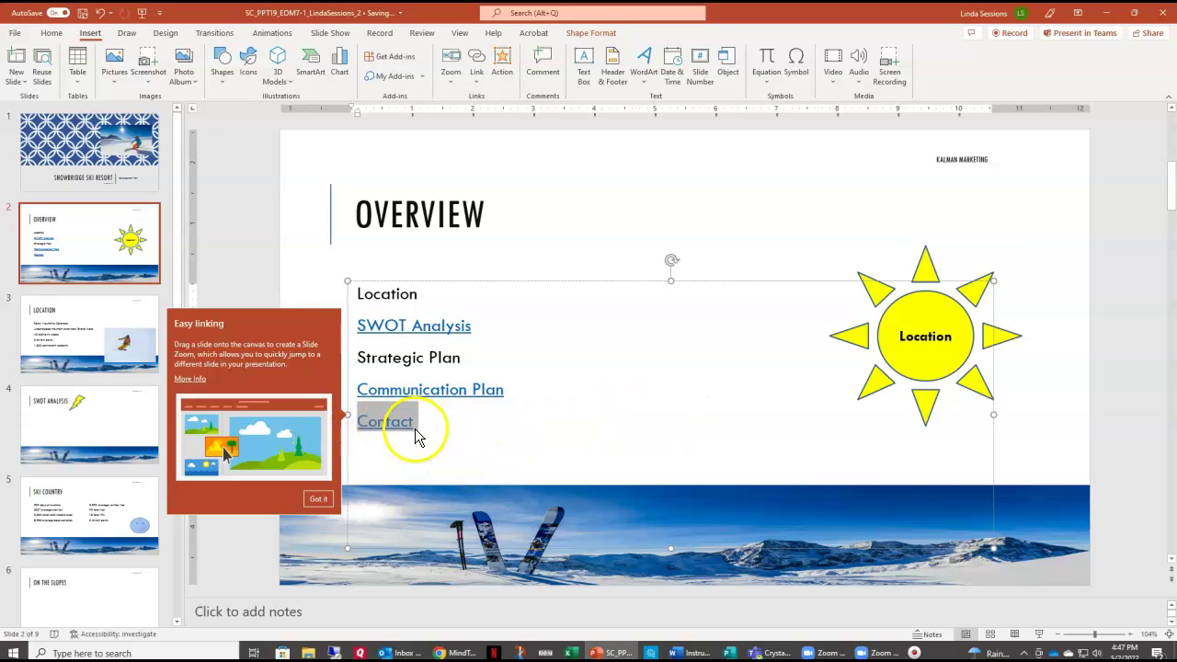
click(464, 432)
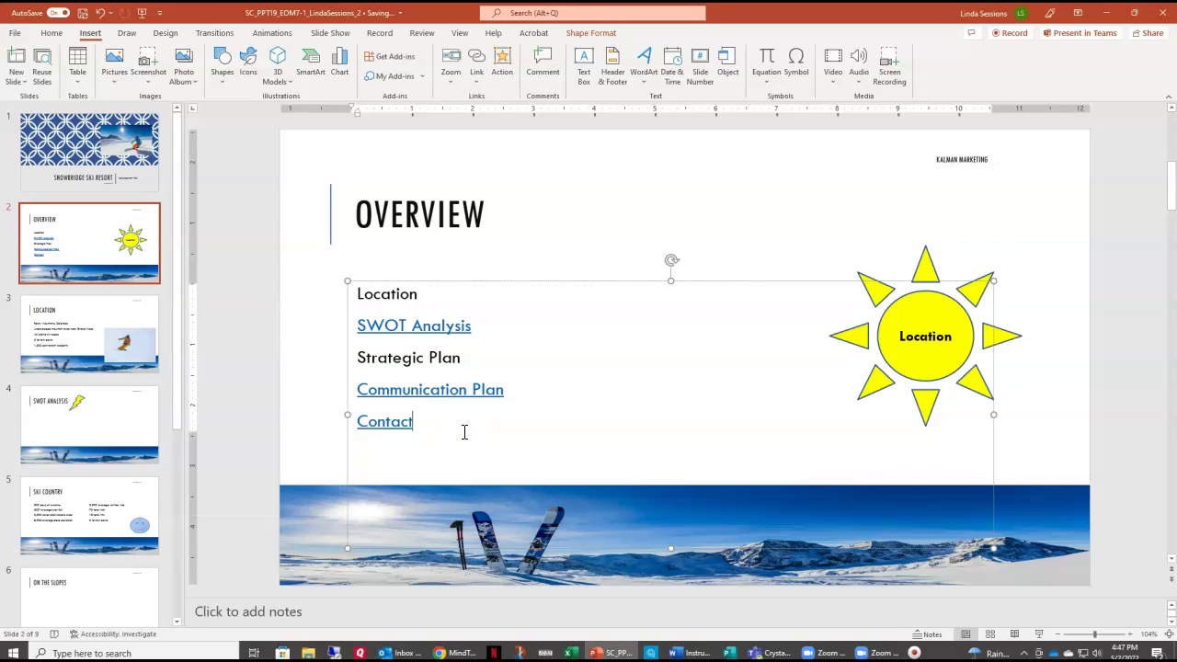
Step: Remove the SWOT Analysis link and retarget the Communication Plan link to slide 8, Communication Plan
right_click(392, 324)
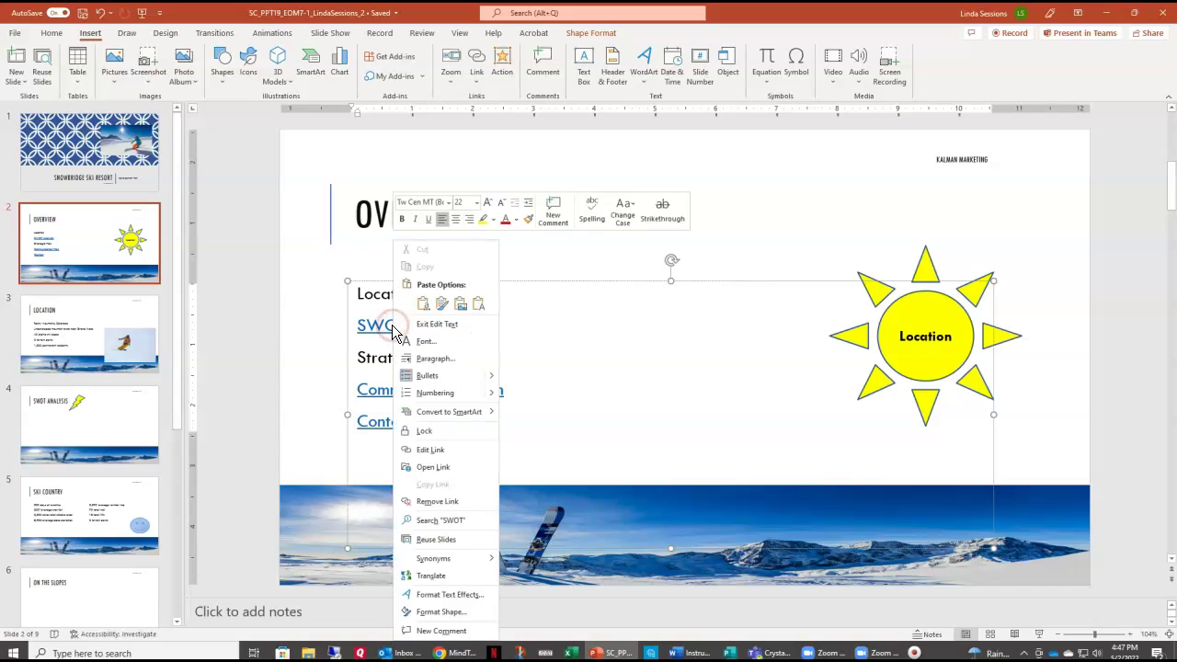
click(432, 501)
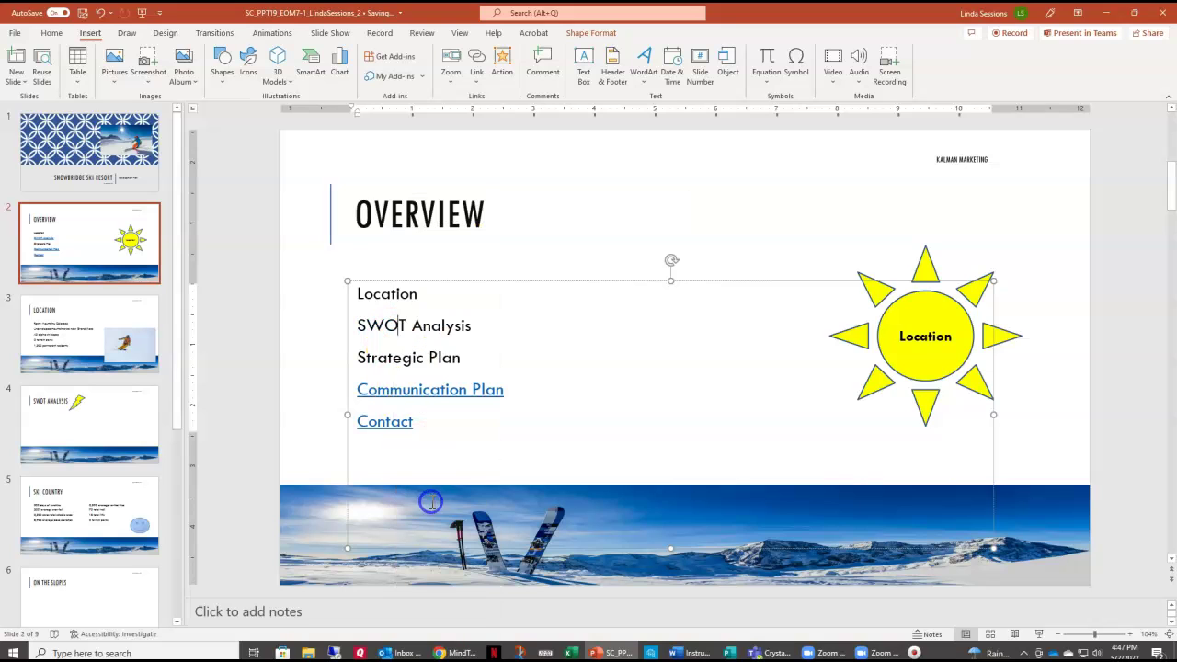
right_click(398, 394)
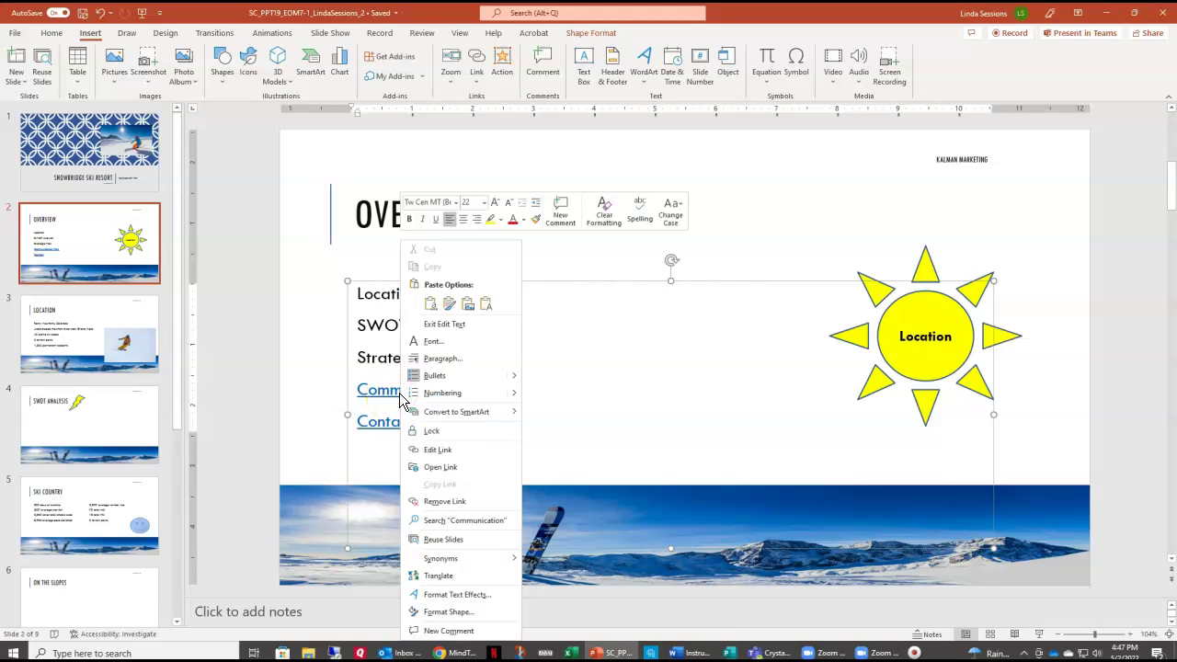
click(432, 449)
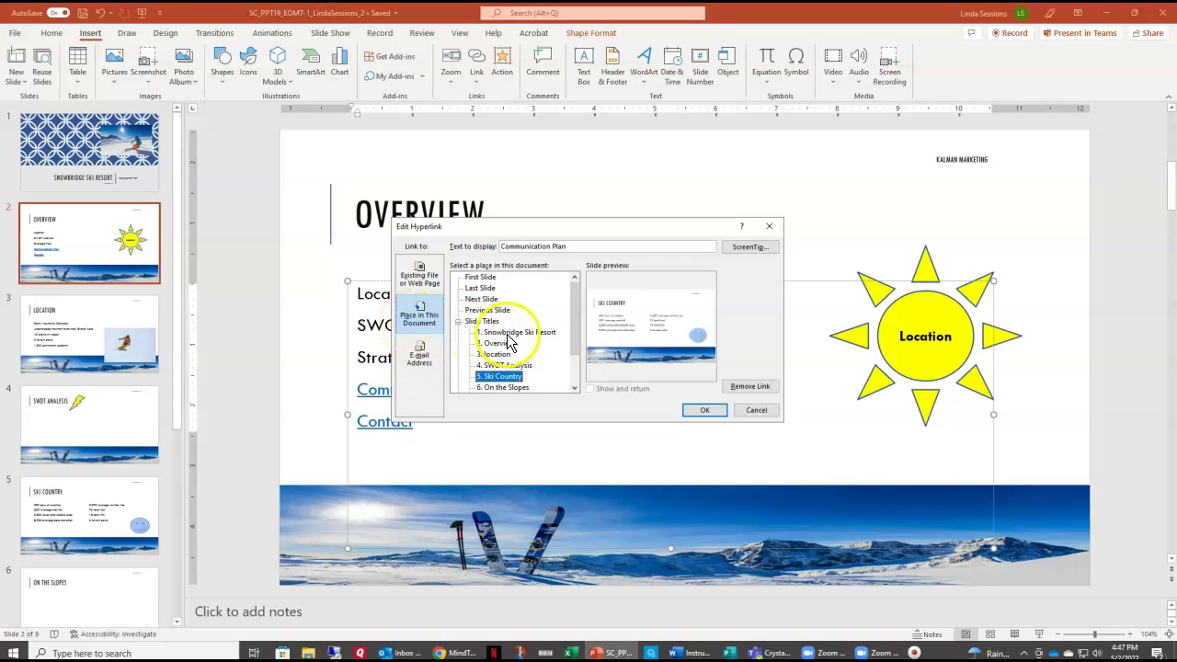
click(576, 344)
drag(577, 344, 578, 370)
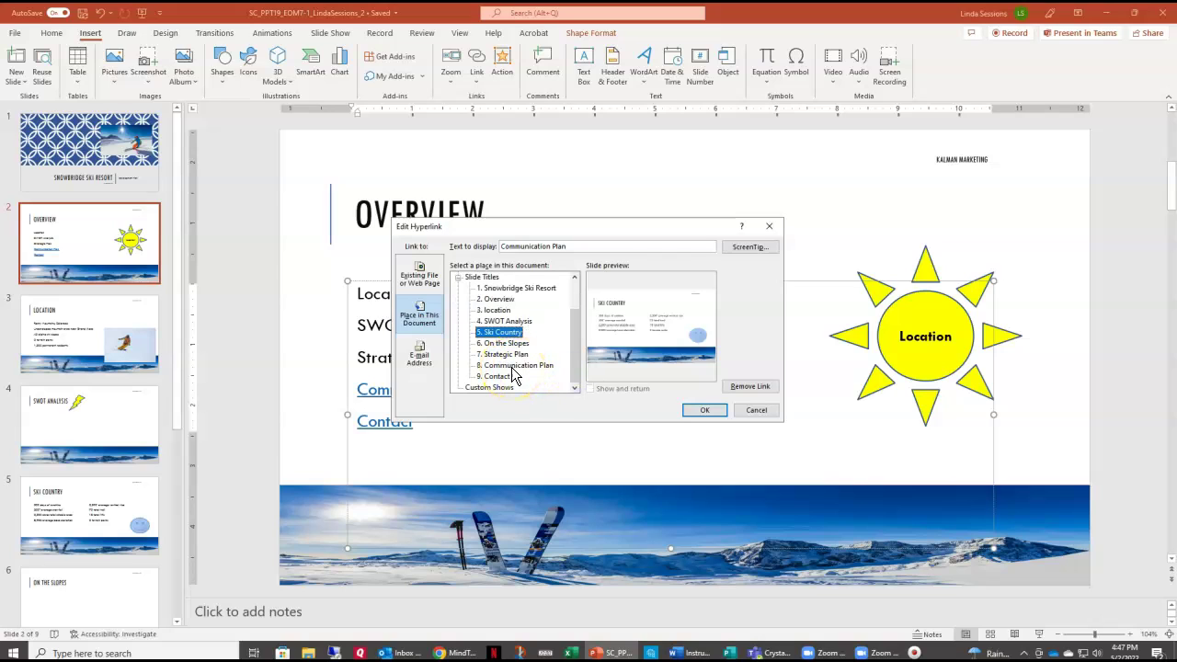
click(515, 365)
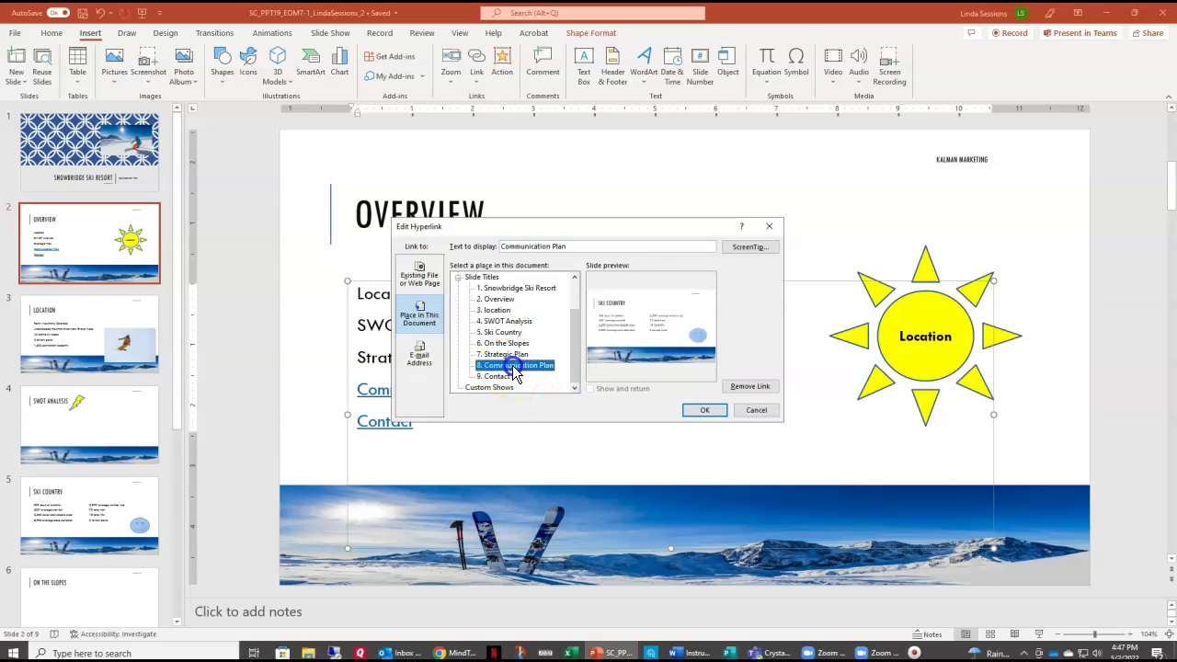
click(715, 411)
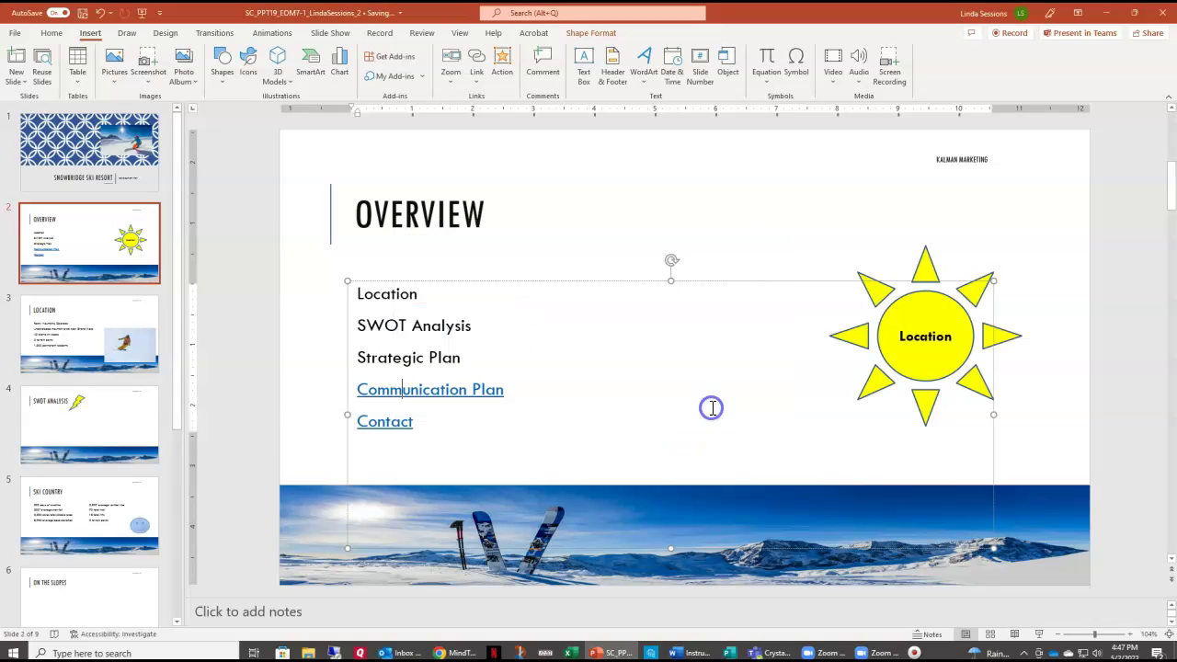
click(717, 242)
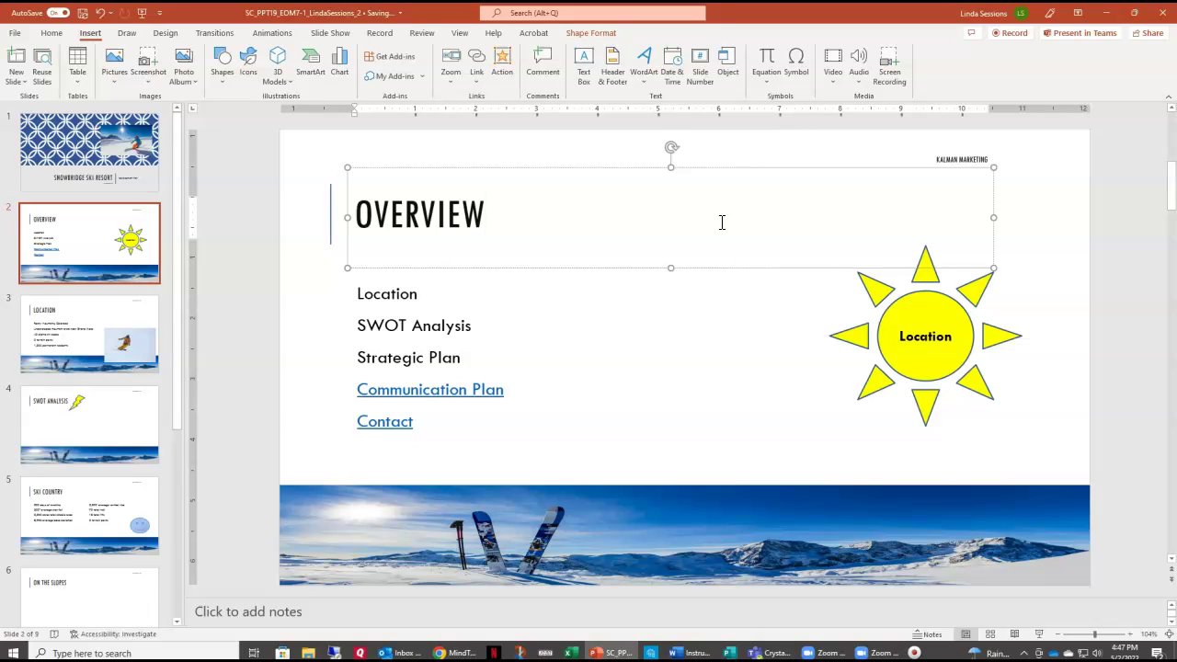
Step: Give the Location sun shape a Hyperlink to: Next Slide click action, then go to slide 3
click(955, 281)
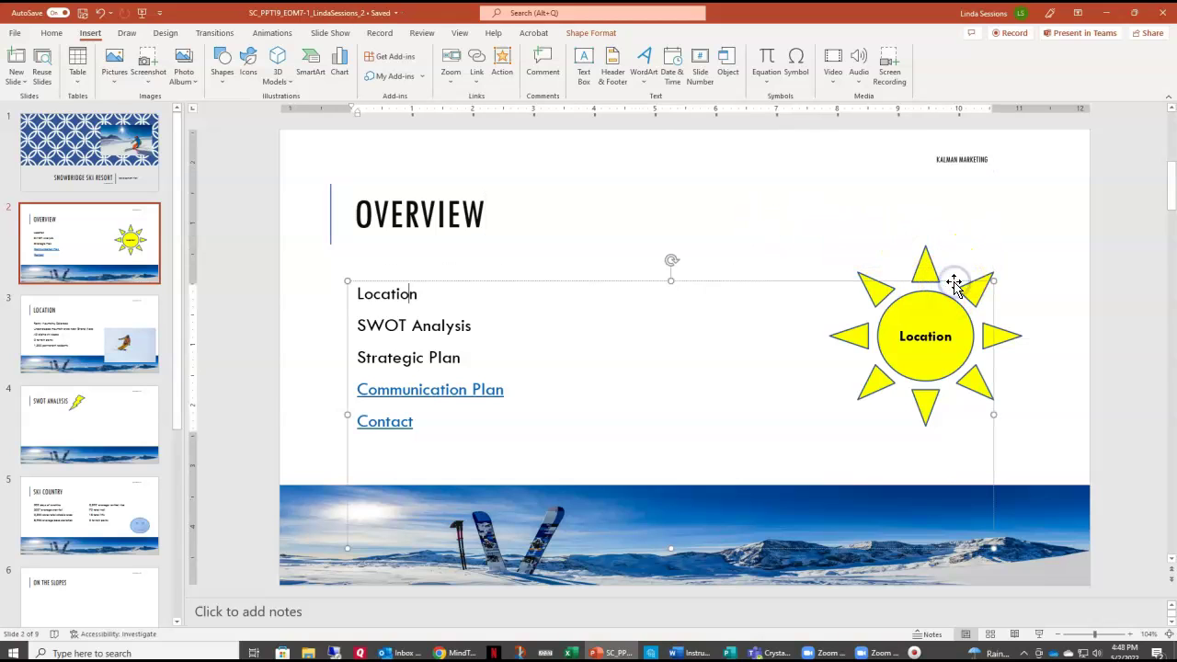
click(927, 268)
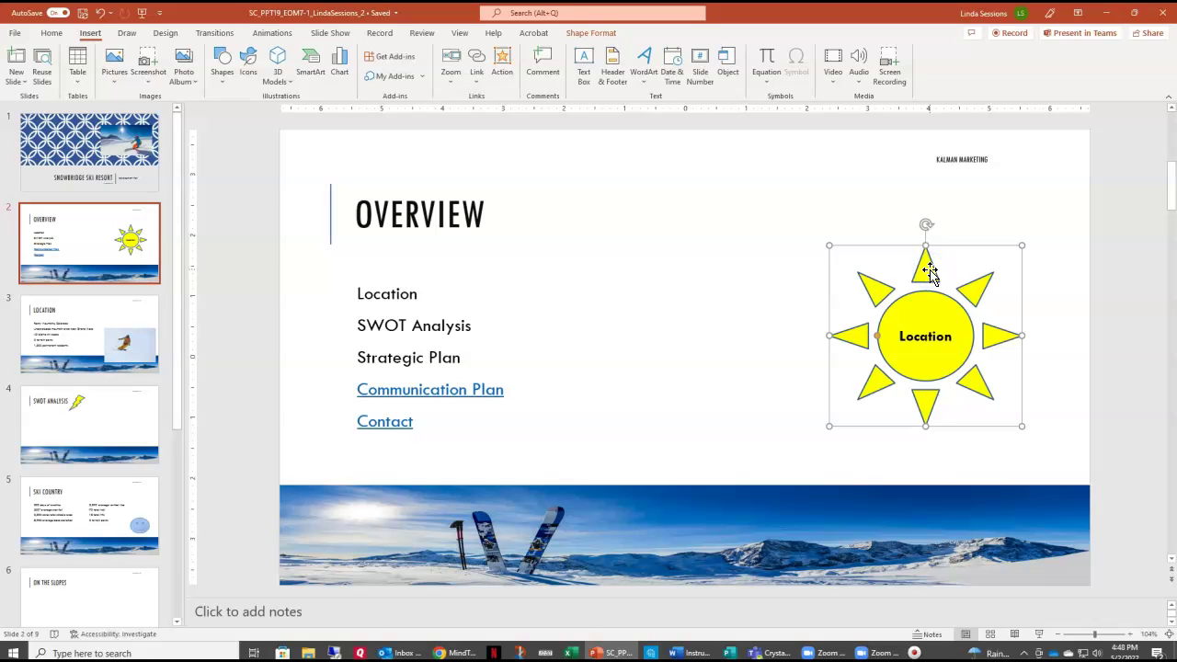
click(503, 64)
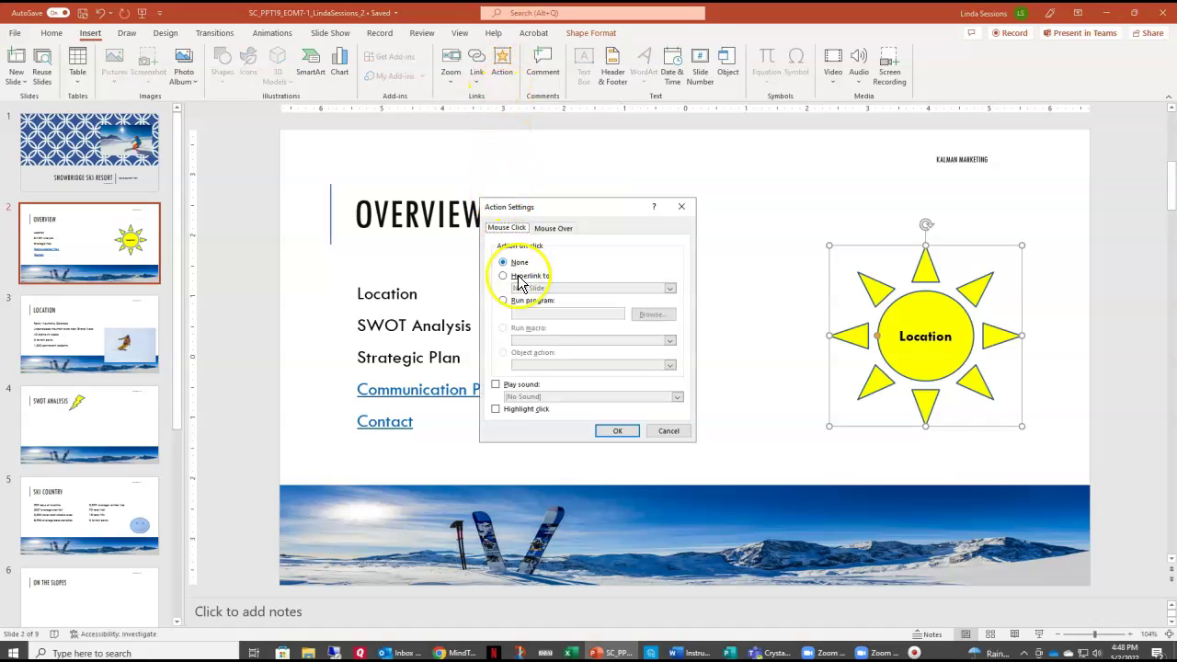
click(503, 276)
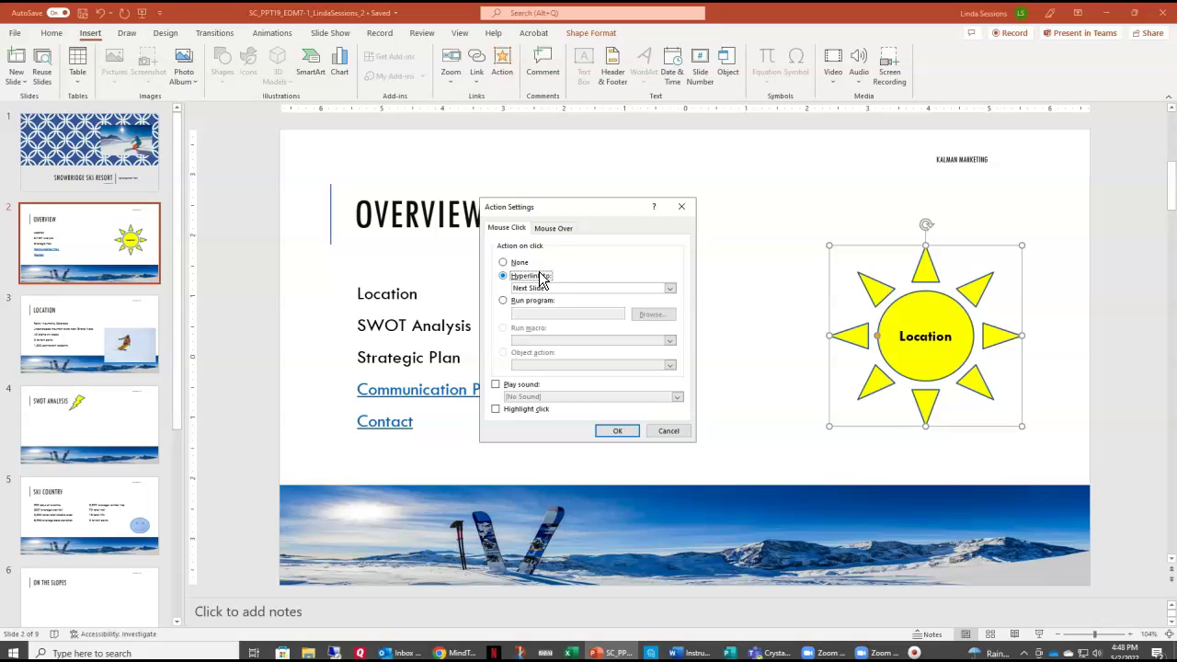
click(540, 281)
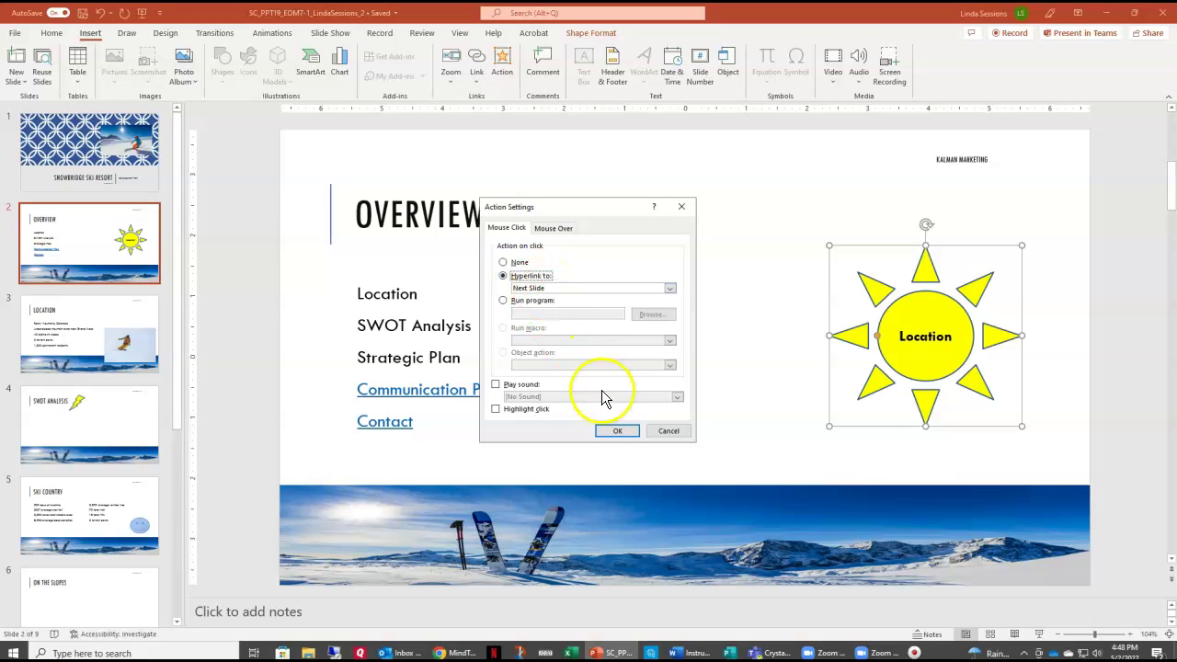
click(617, 432)
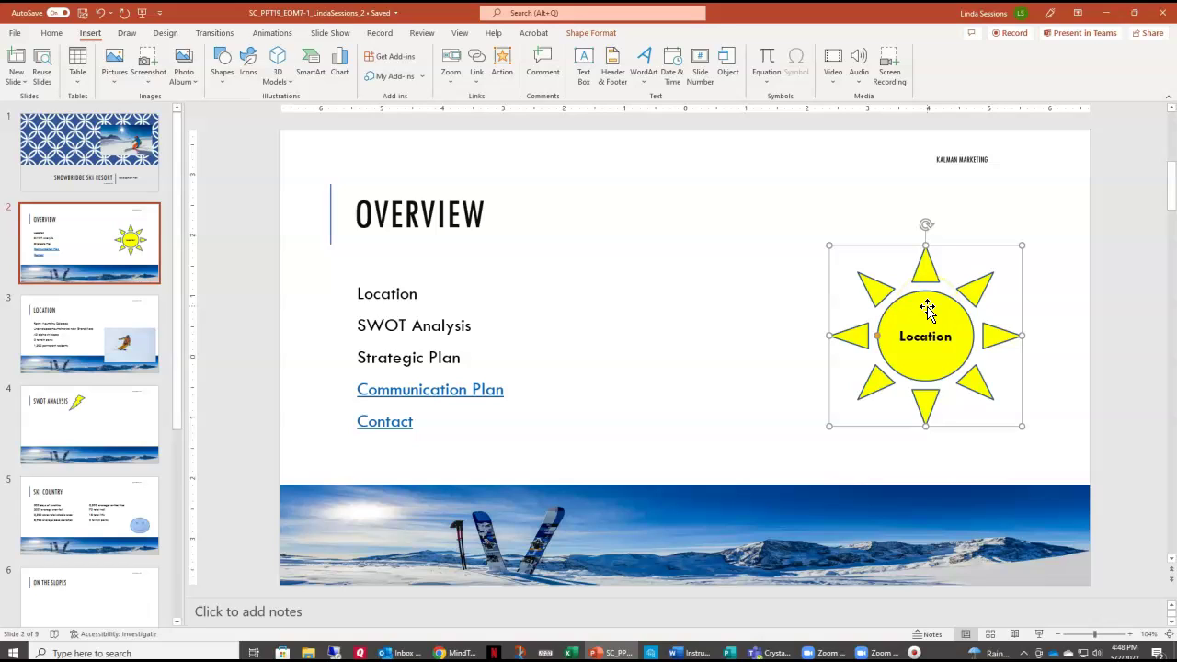
click(58, 311)
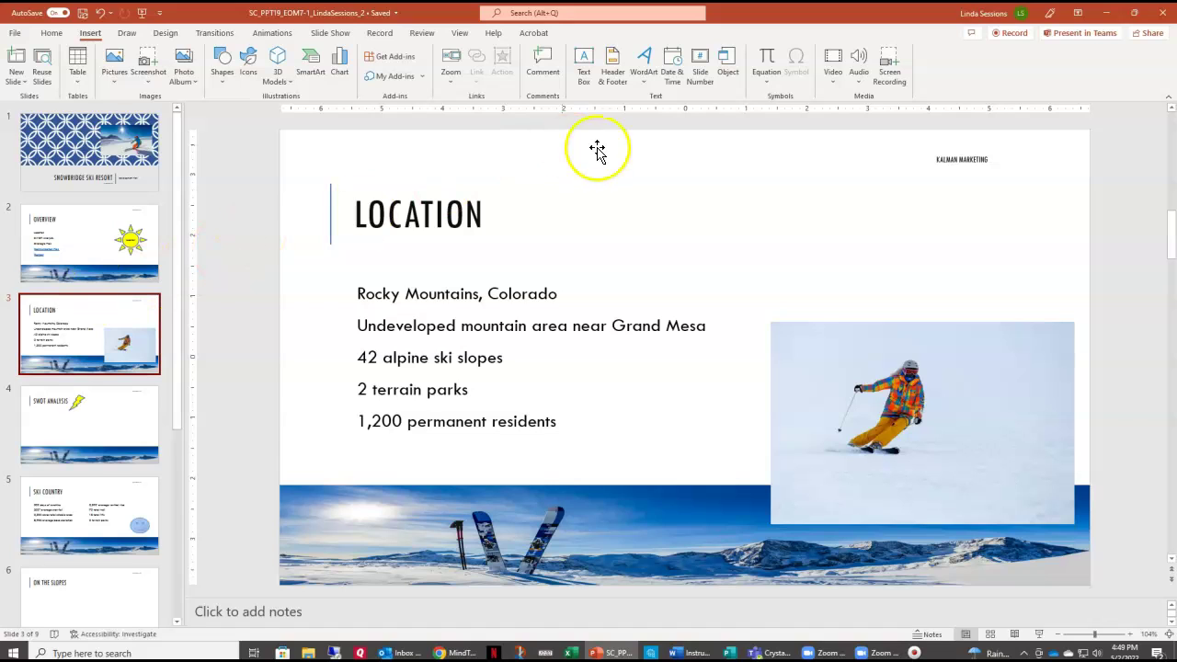
Step: Change the Location slide photo to Support_PPT19_EOM7-1_Skier from the Downloads folder
click(929, 342)
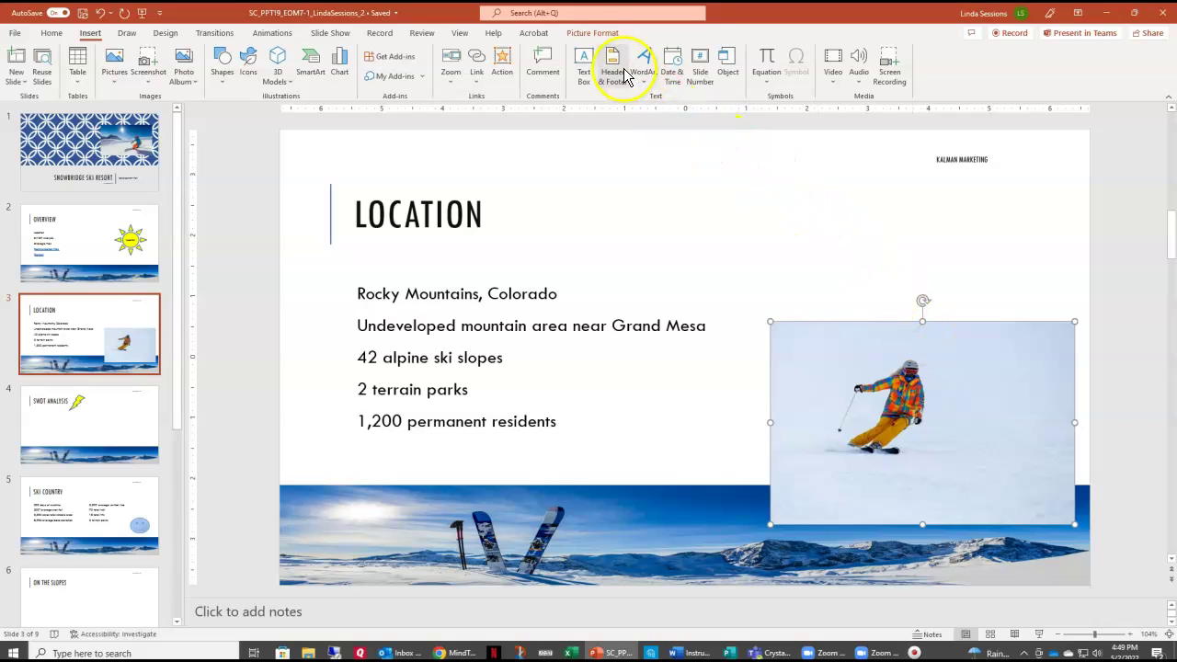
click(583, 34)
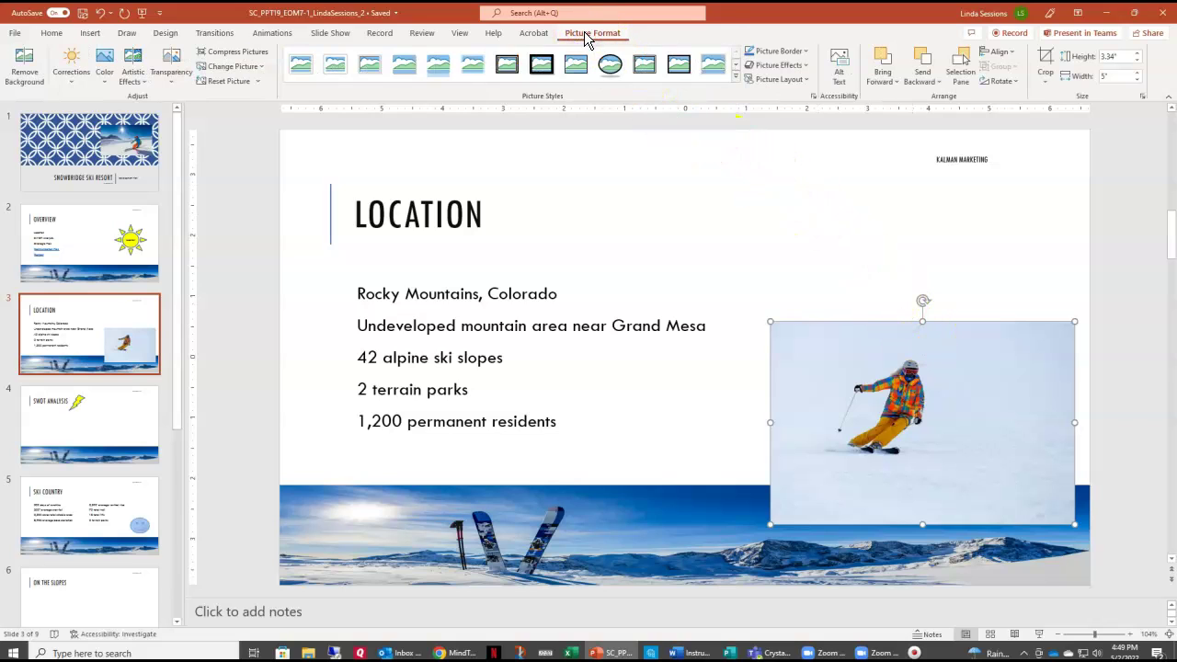
click(263, 72)
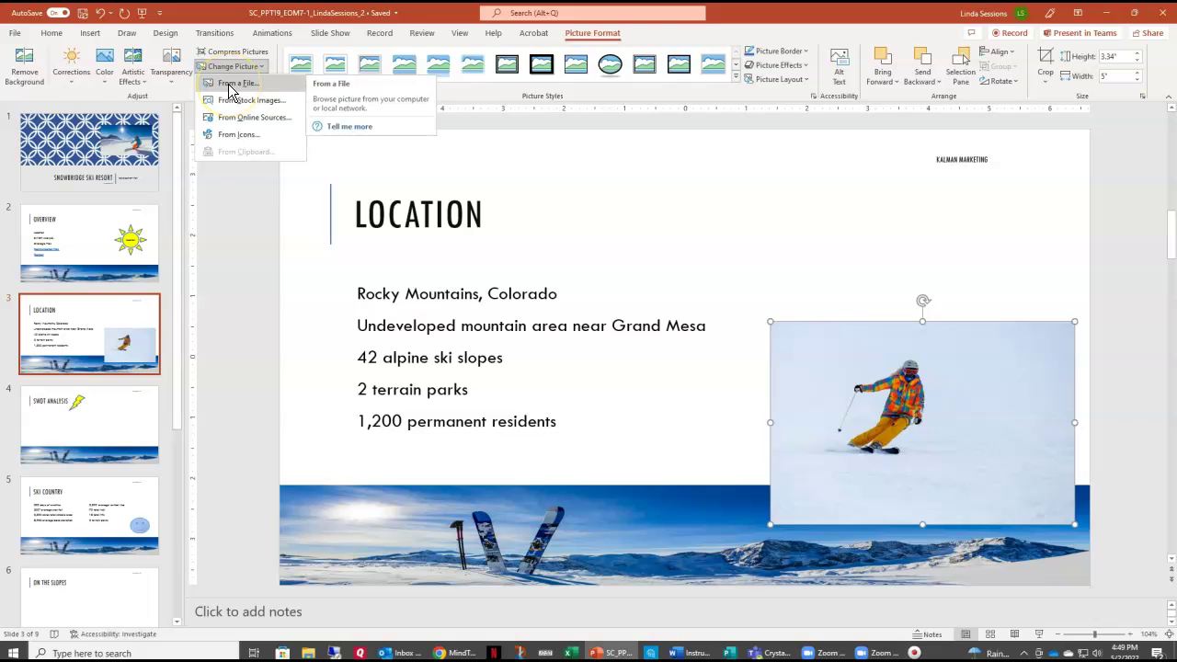
click(231, 85)
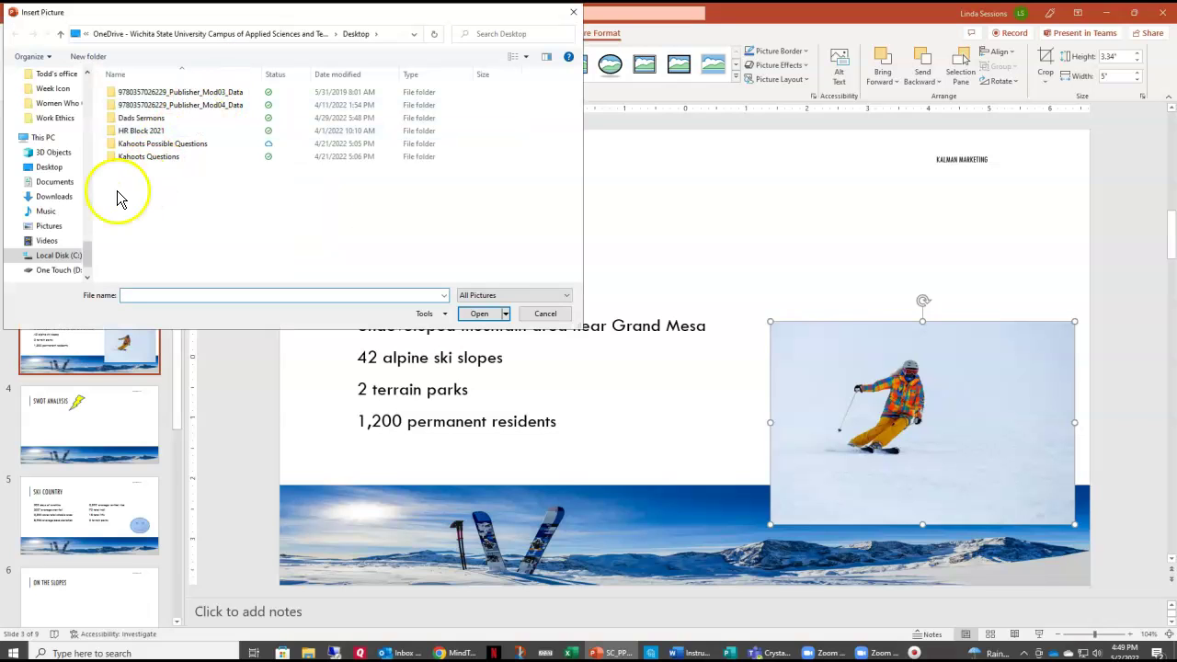
click(46, 197)
click(181, 111)
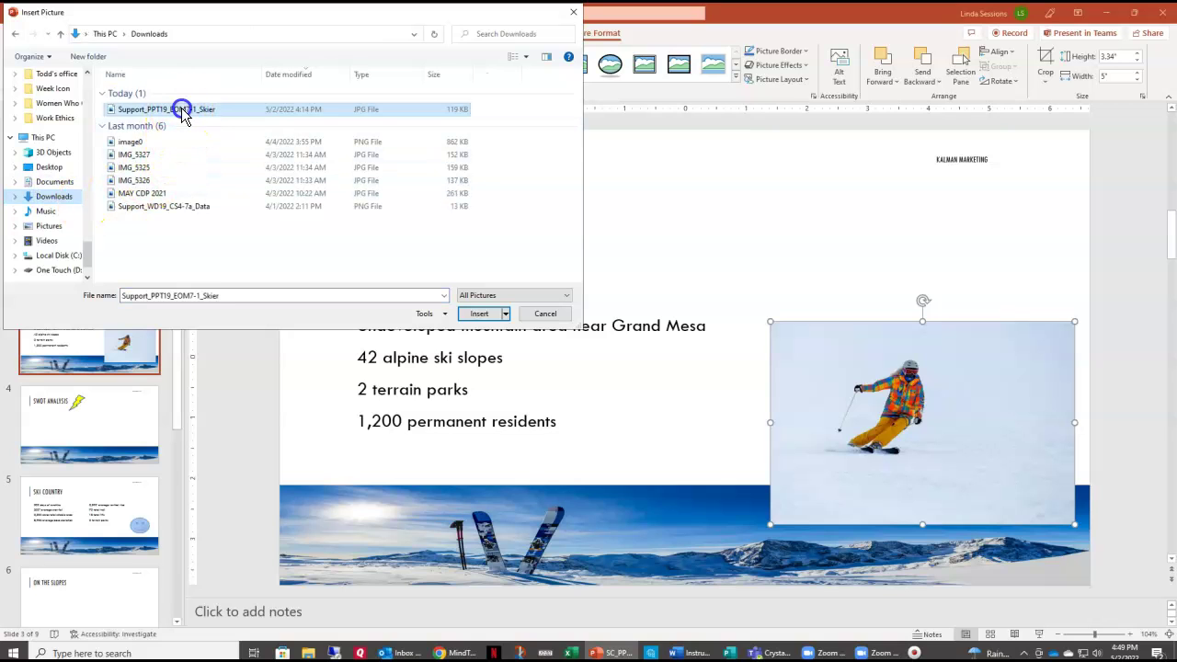
click(479, 314)
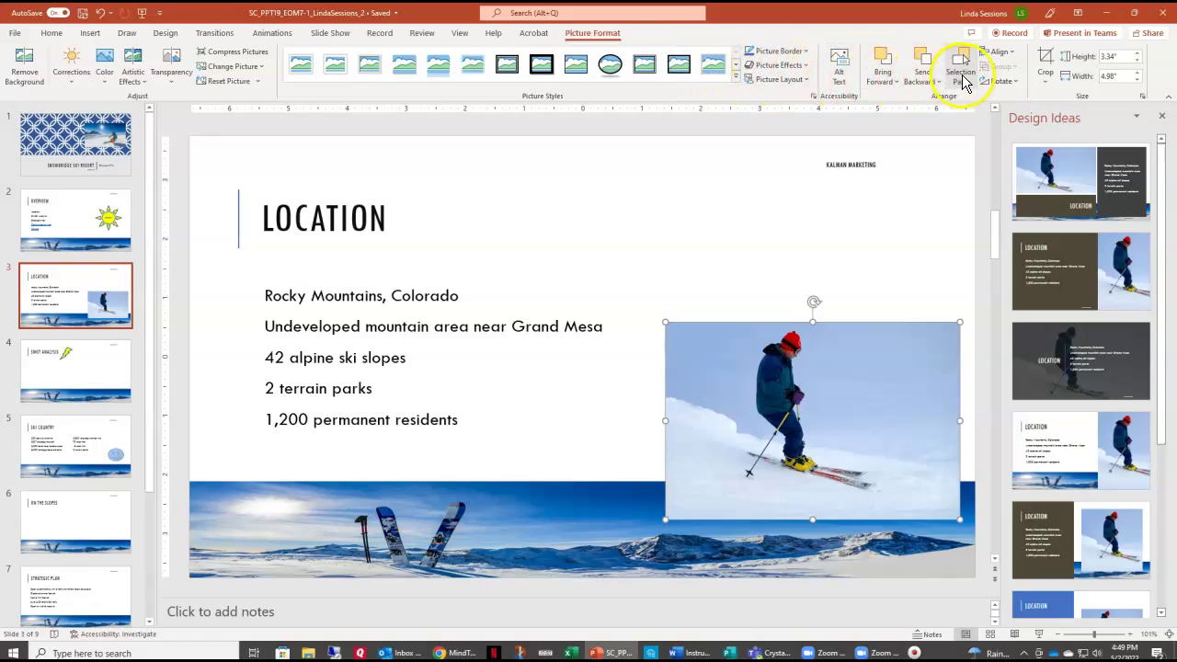
Step: Flip the new skier photo horizontally and set its height to 3 inches
click(1012, 82)
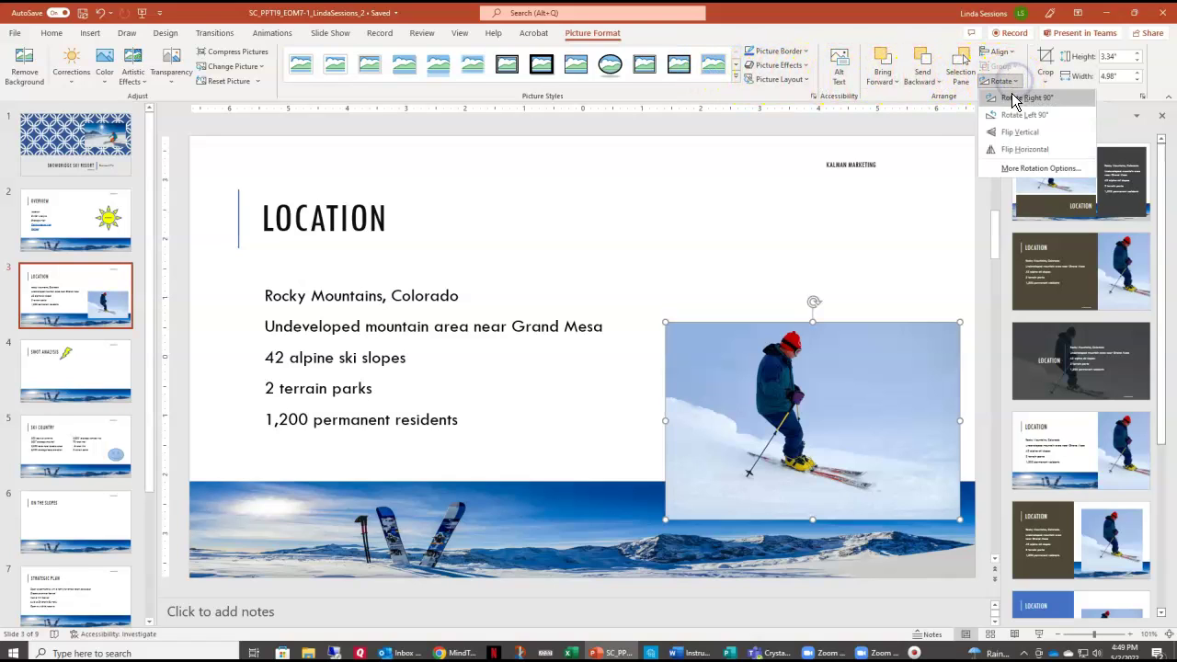
click(1021, 151)
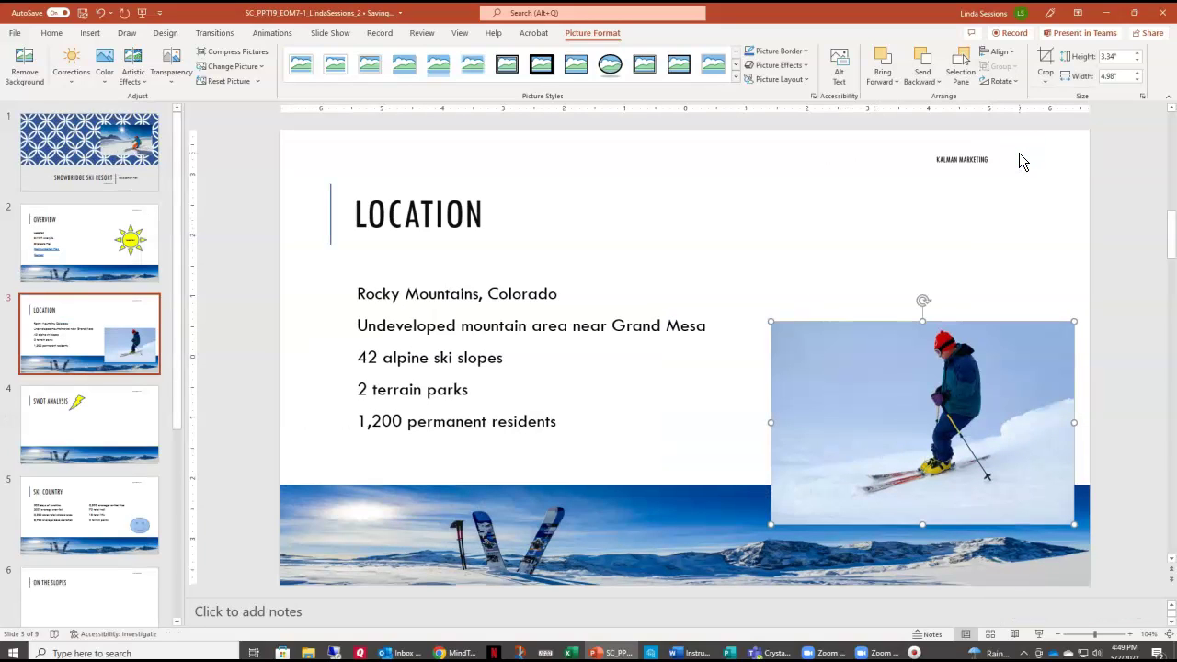
click(1123, 57)
text(3)
key(Return)
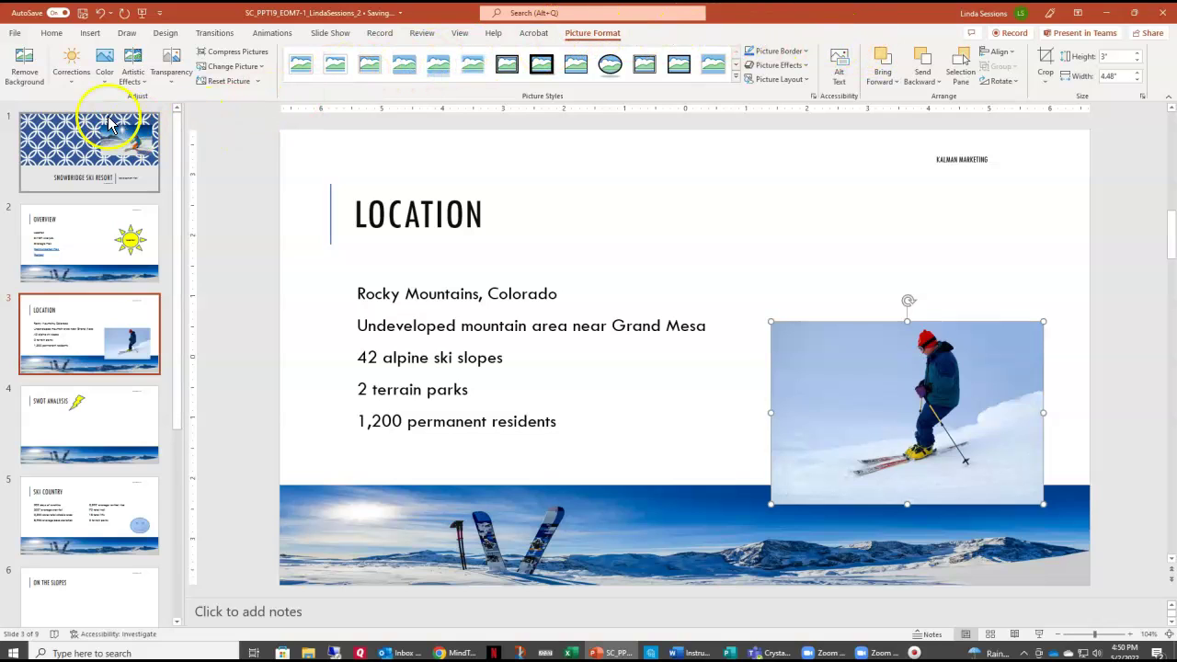
Step: Set the skier photo's saturation to 200% and apply the Brightness -20% / Contrast +40% correction
click(107, 83)
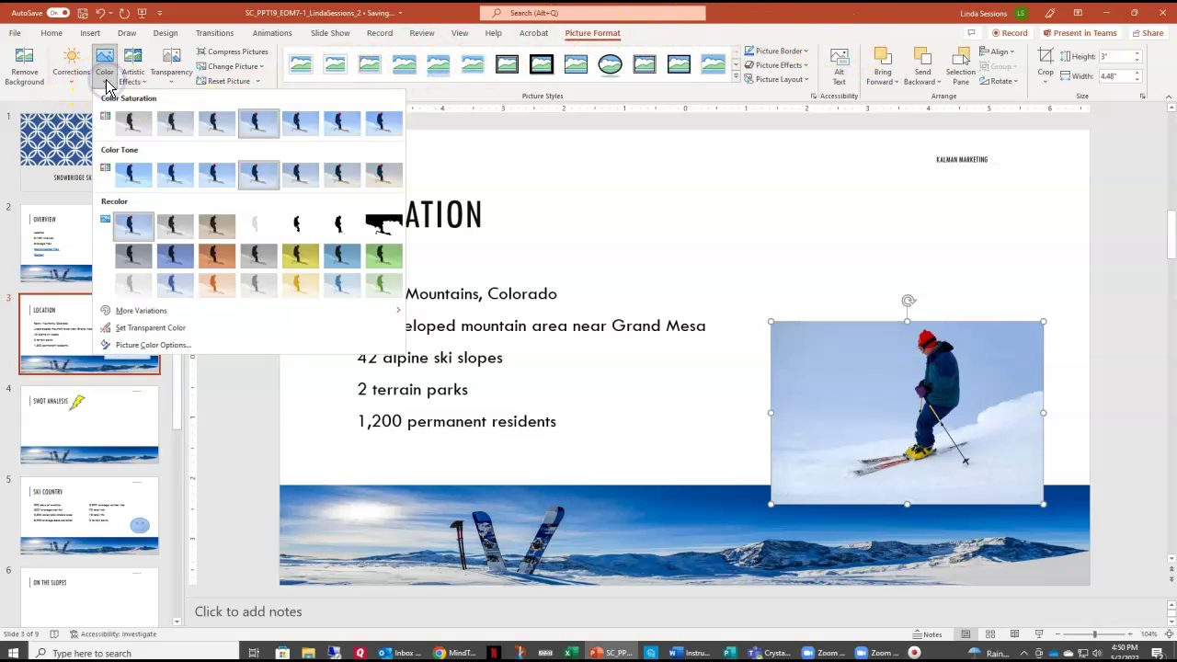
click(127, 124)
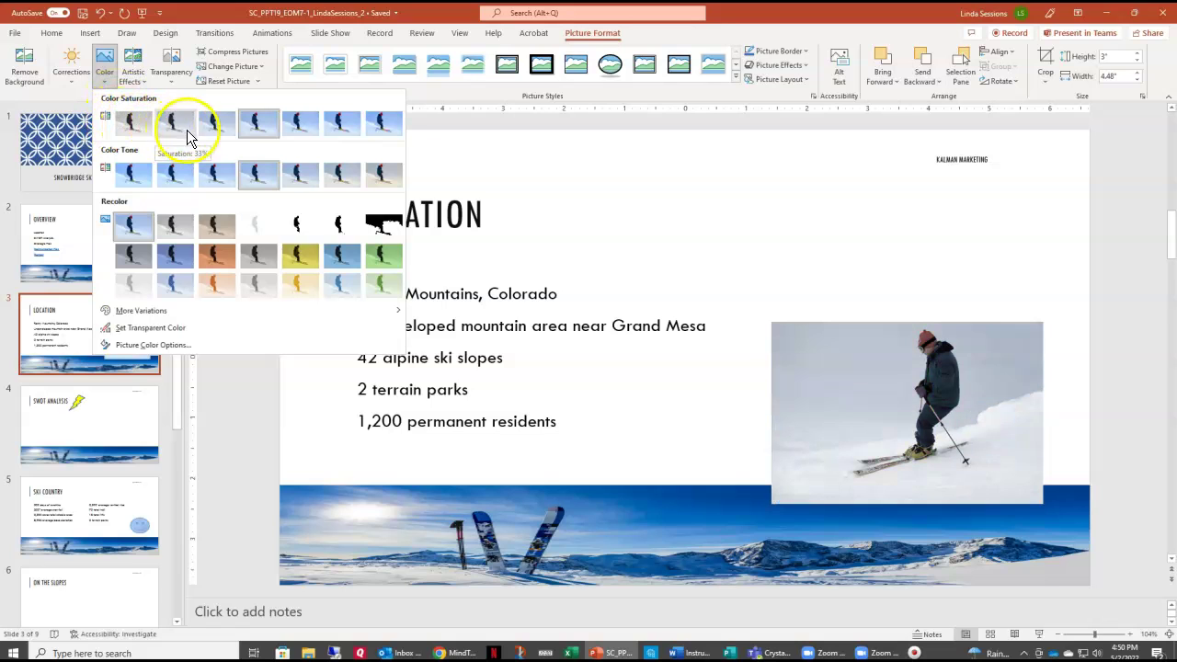
click(294, 128)
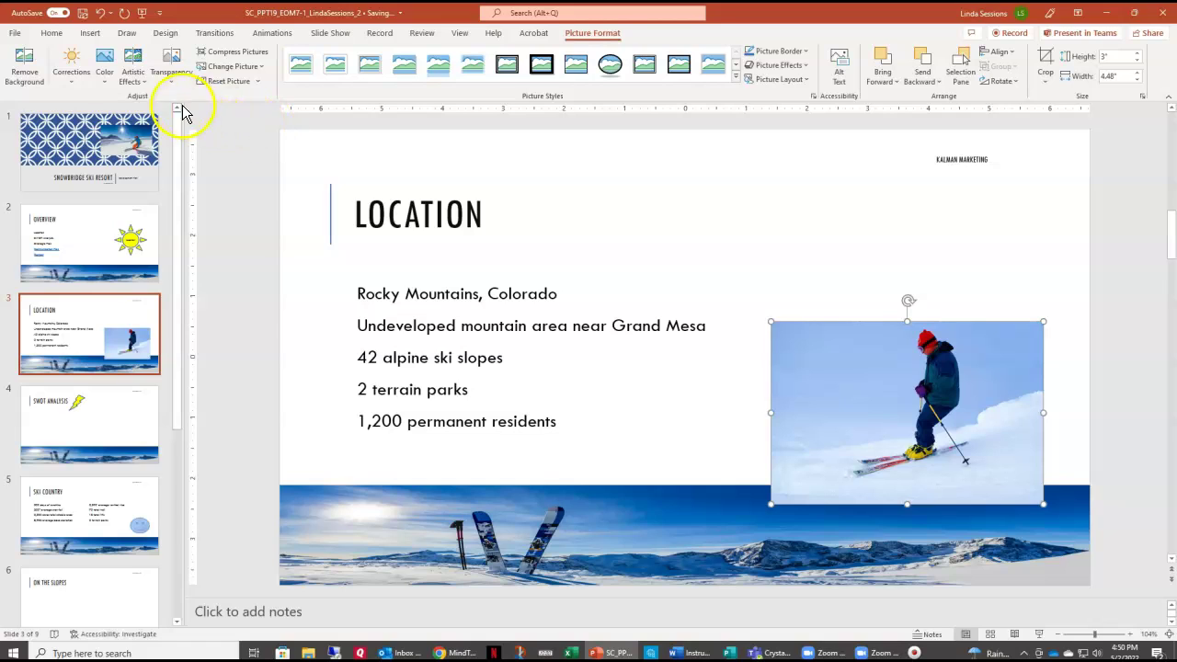
click(69, 73)
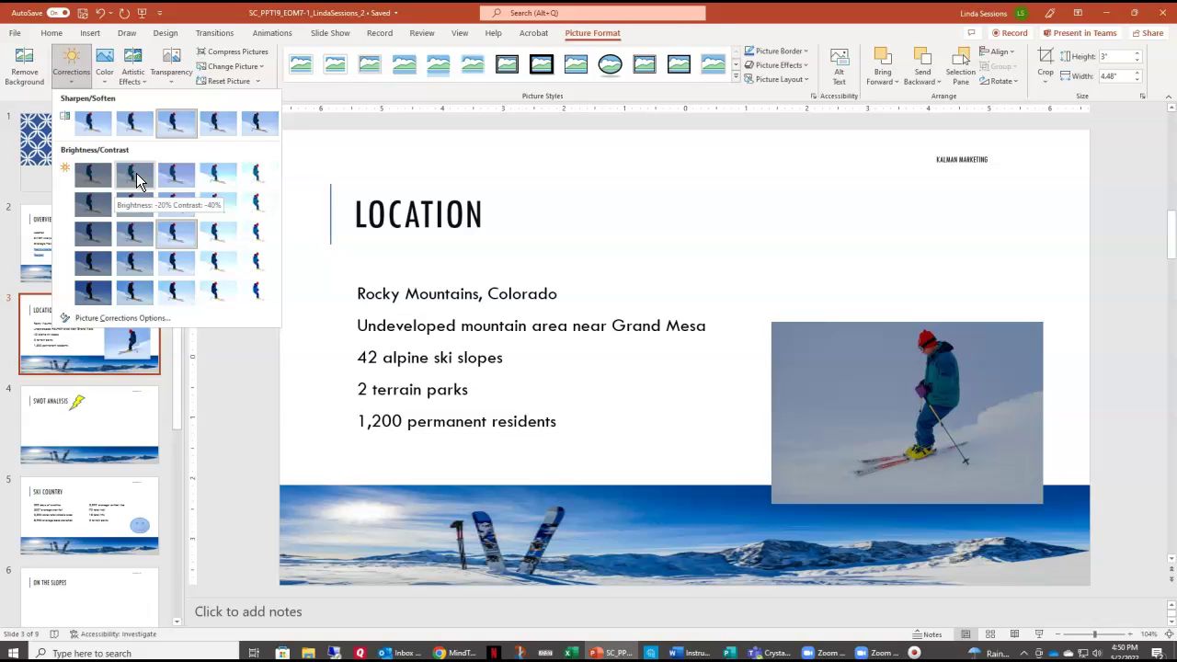
click(133, 292)
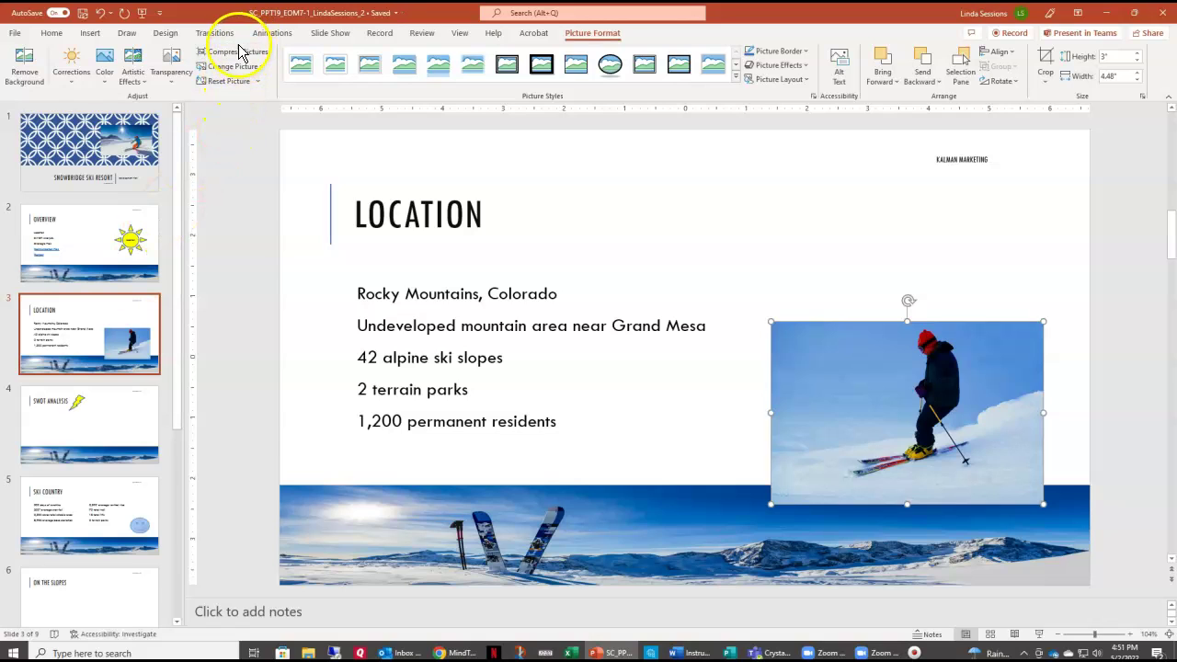
Step: Compress only the skier photo, deleting cropped areas at default resolution, then deselect it
click(208, 53)
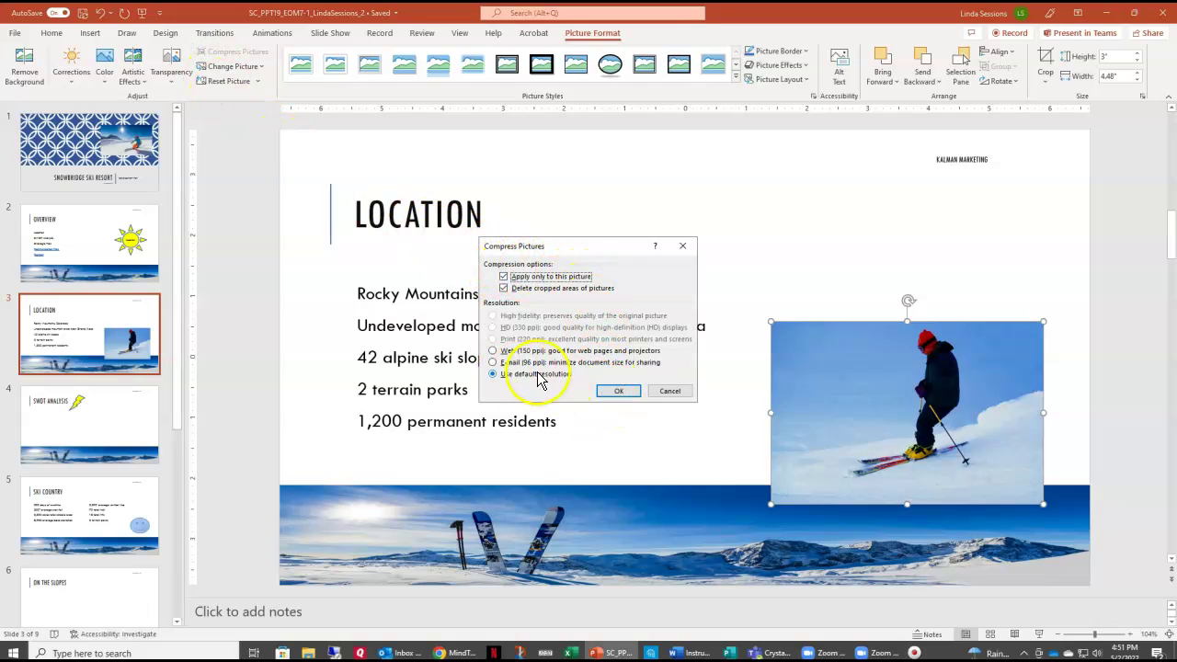
click(619, 392)
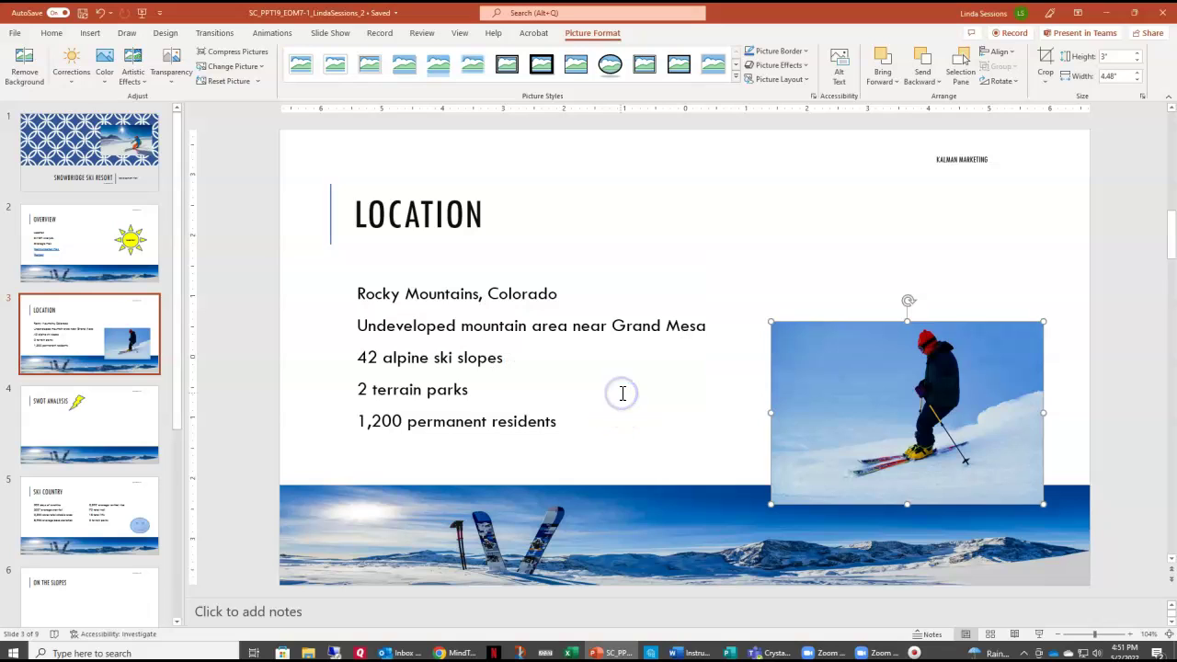
click(251, 148)
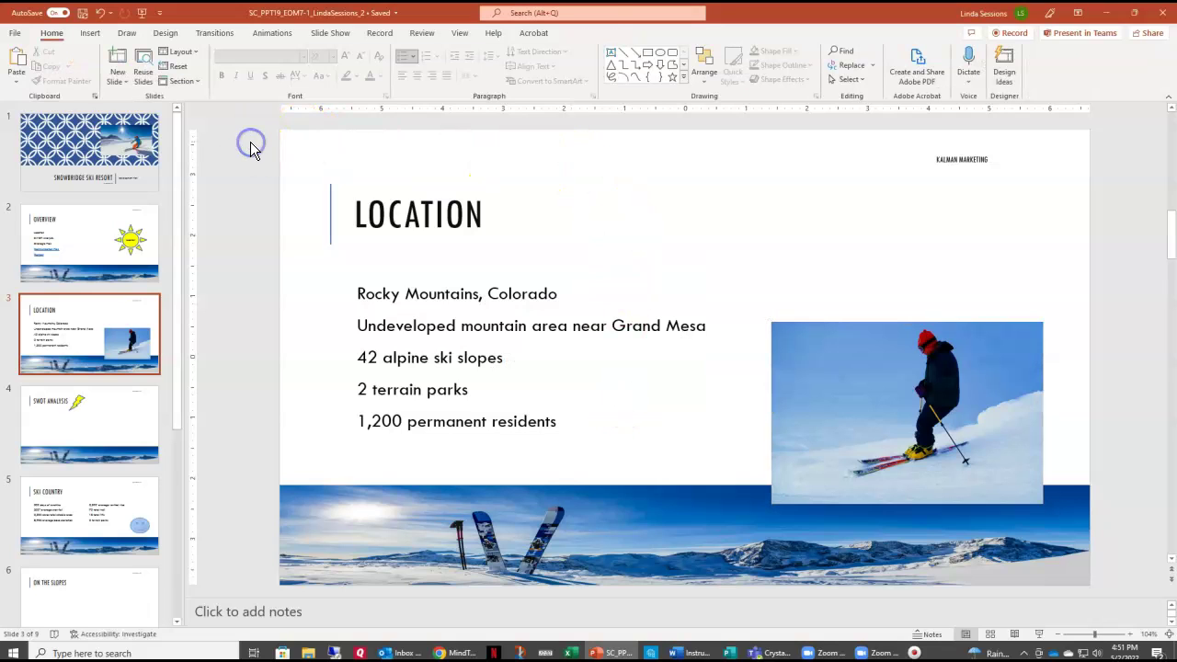